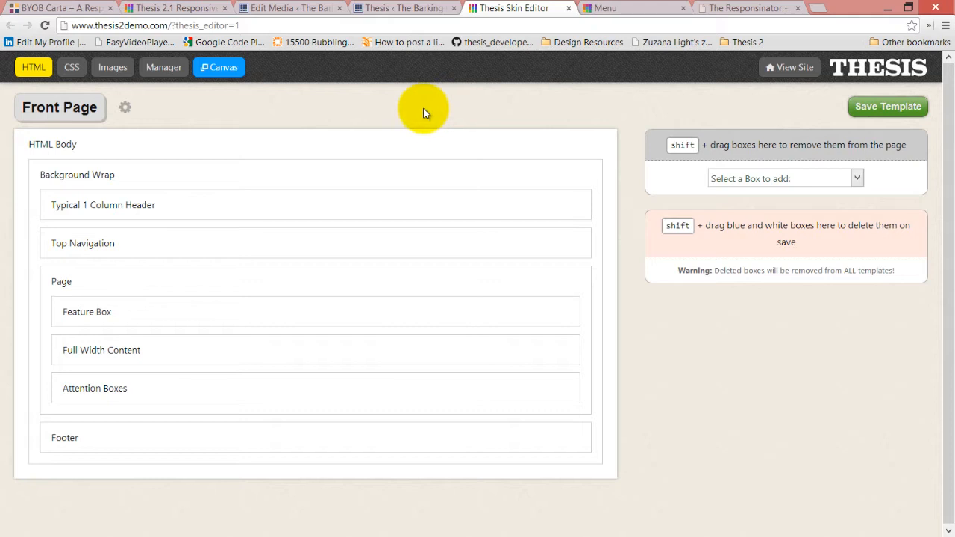
# Remove the Typical 1 Column Header box from the Front Page template.
pyautogui.click(857, 178)
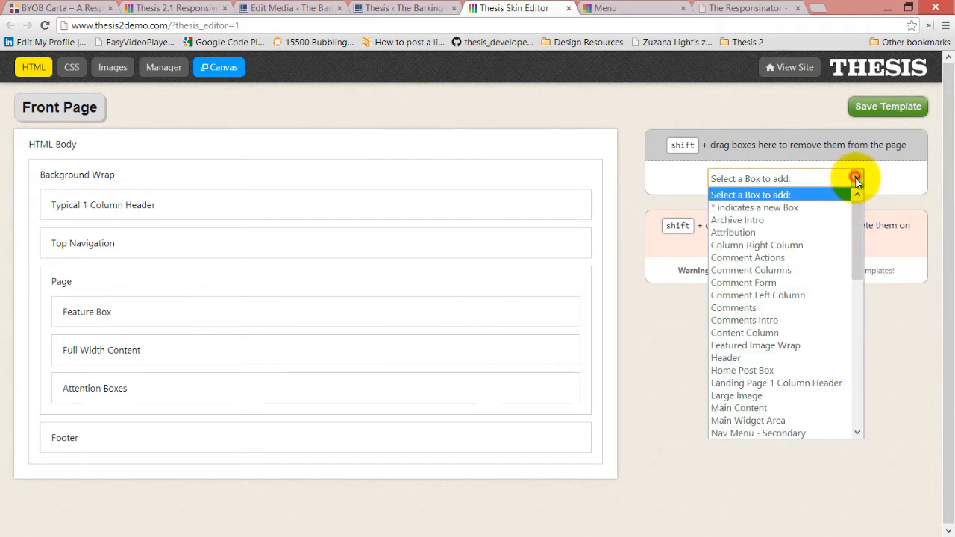
pyautogui.moveTo(859, 209); pyautogui.dragTo(858, 368)
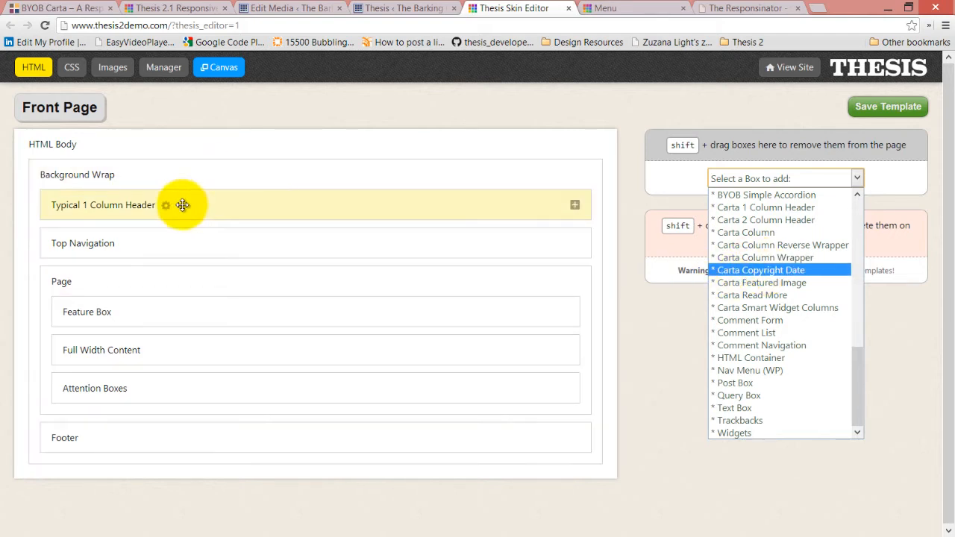
pyautogui.moveTo(184, 208); pyautogui.dragTo(764, 142)
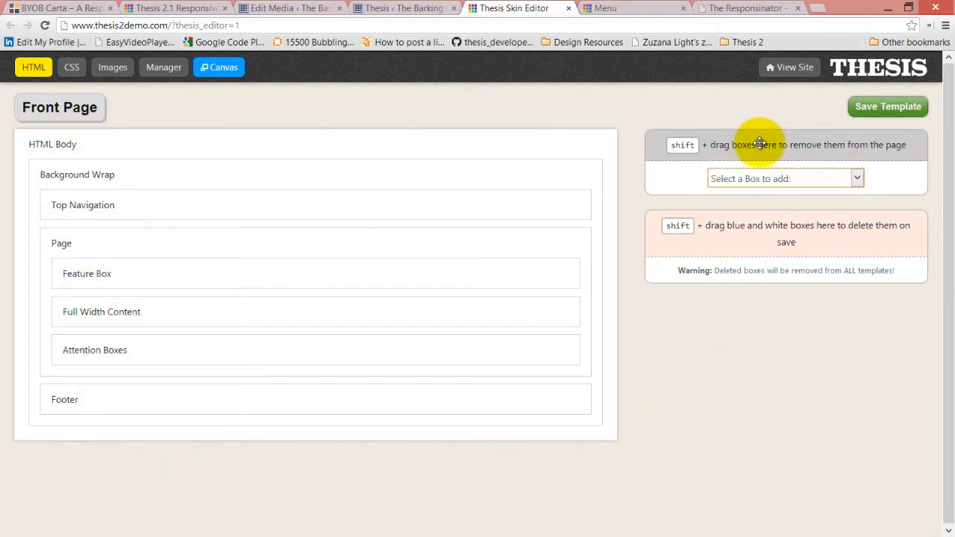
# Add a new Carta Column Wrapper box to the Front Page template's staging area.
pyautogui.click(858, 177)
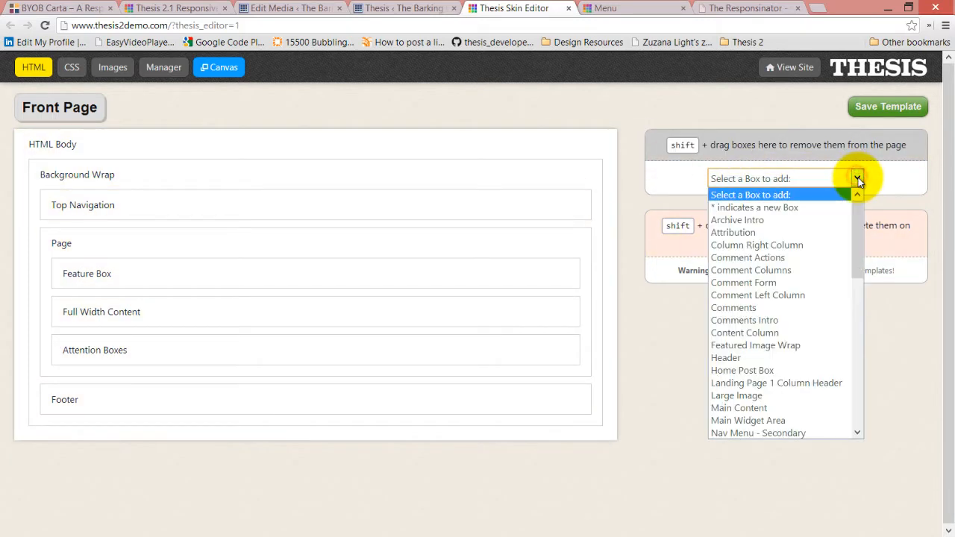
pyautogui.moveTo(857, 215); pyautogui.dragTo(851, 357)
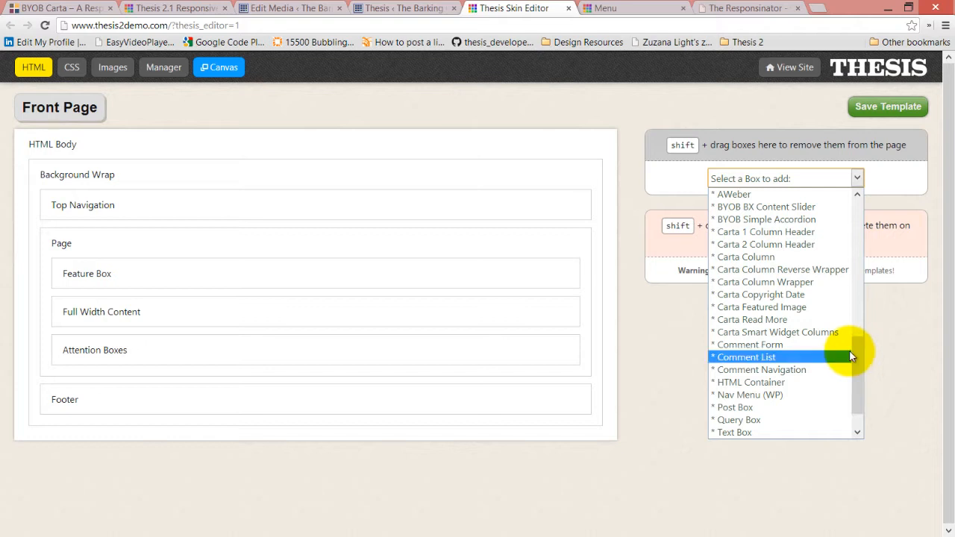
pyautogui.click(795, 282)
pyautogui.click(792, 206)
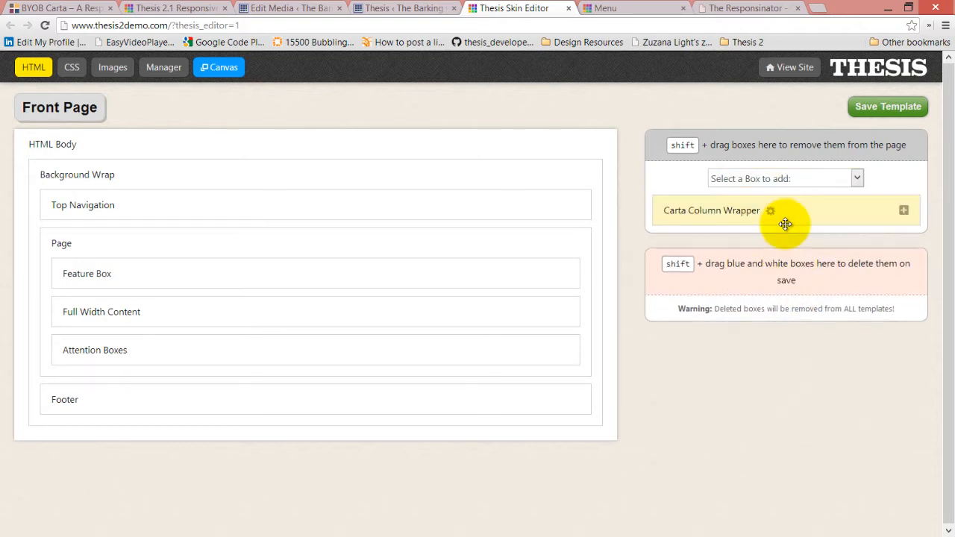
# Rename the new Carta Column Wrapper box as "3 Column Header".
pyautogui.click(772, 212)
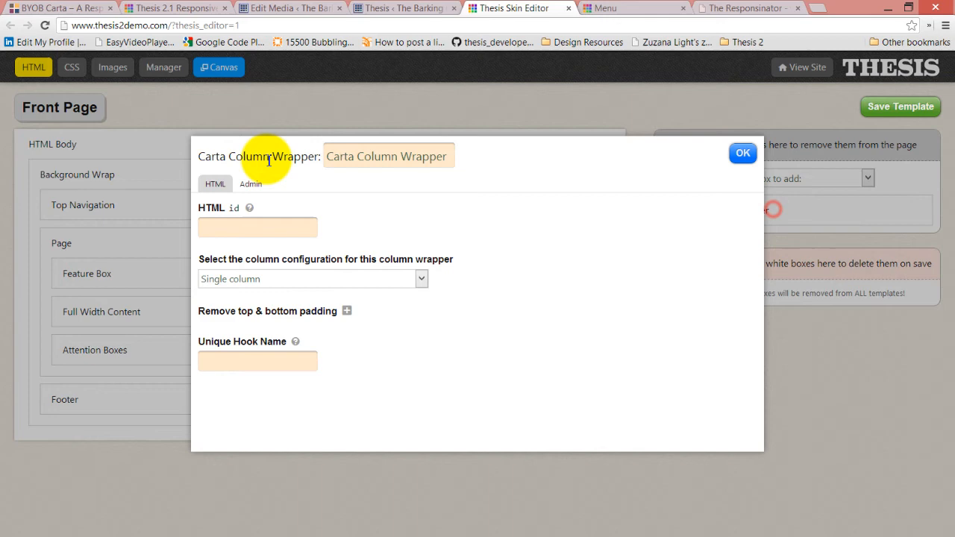
pyautogui.tripleClick(329, 156)
pyautogui.write('3 ')
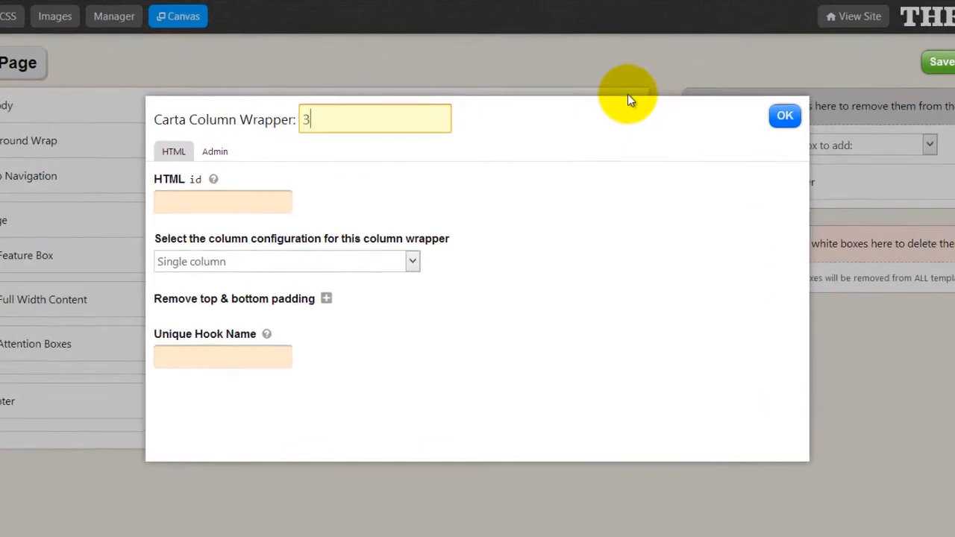
pyautogui.write('co')
pyautogui.press('BackSpace')
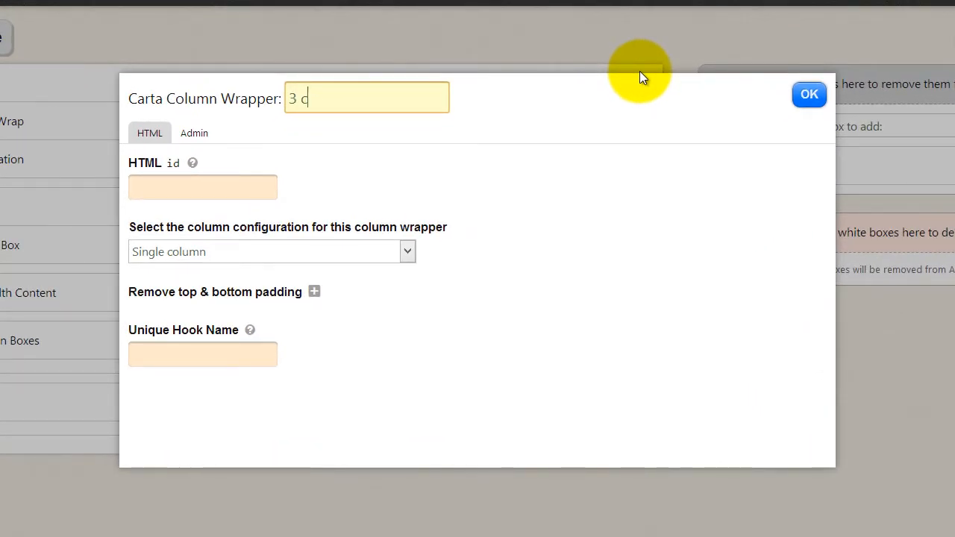
pyautogui.write('olumn')
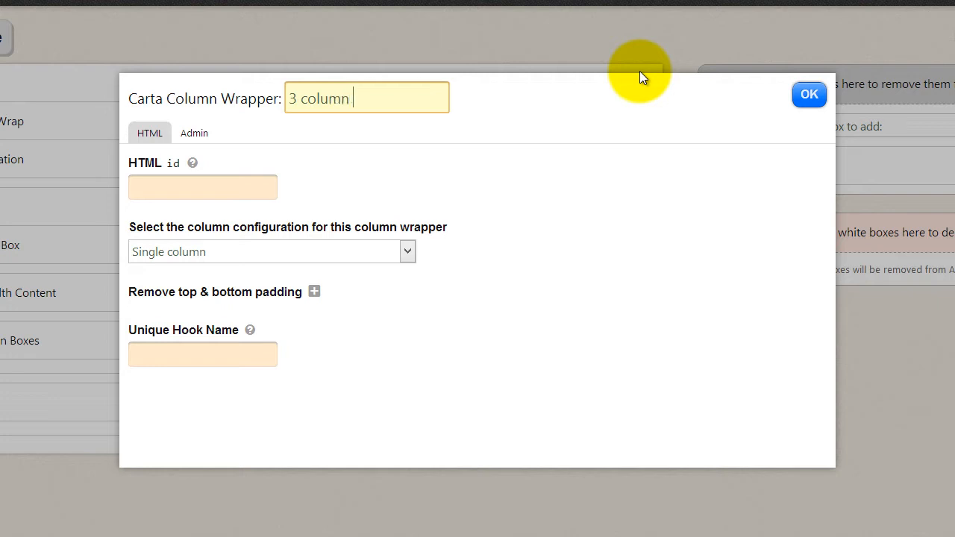
pyautogui.write(' Header')
pyautogui.click(295, 111)
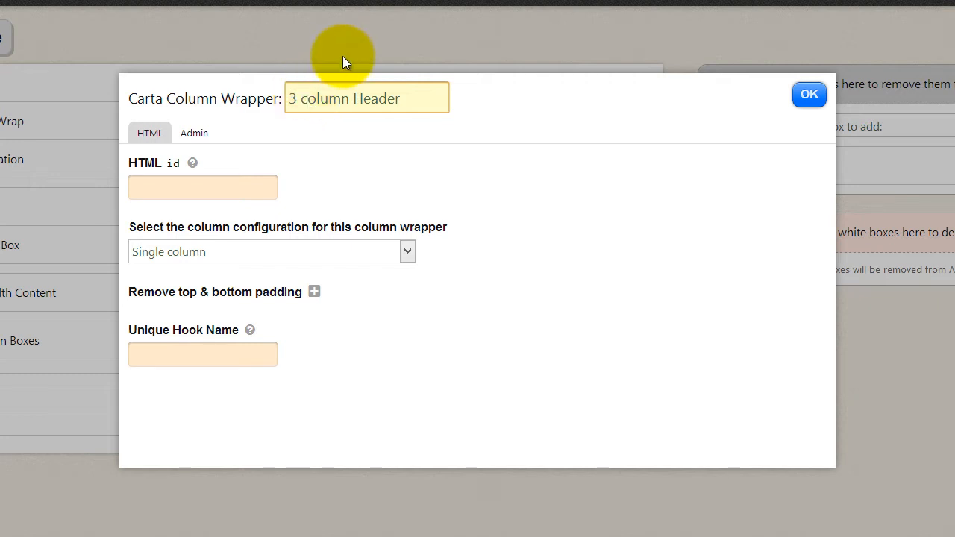
pyautogui.press('BackSpace')
pyautogui.write('C')
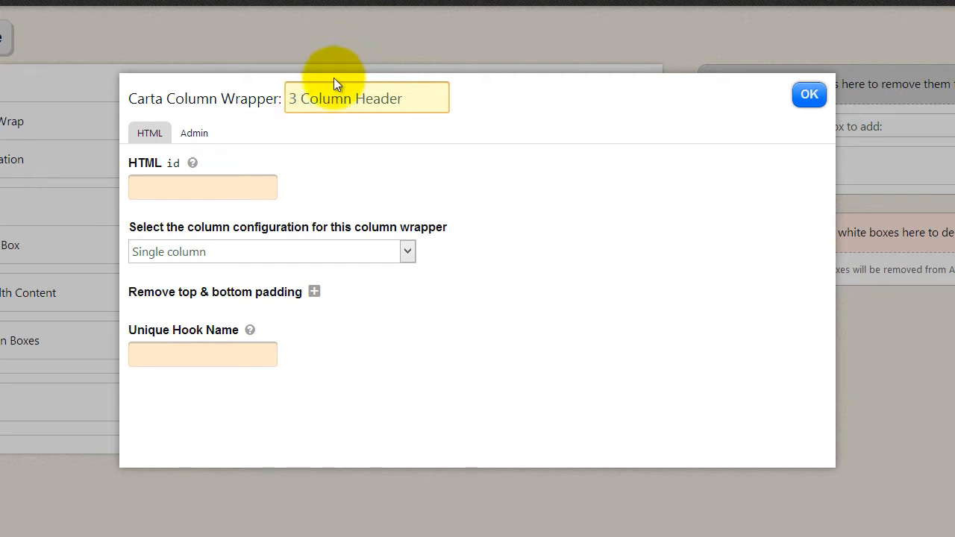
# Give the wrapper the HTML id "header" and the configuration "Three columns, one quarter - one half - one quarter".
pyautogui.click(222, 187)
pyautogui.write('header')
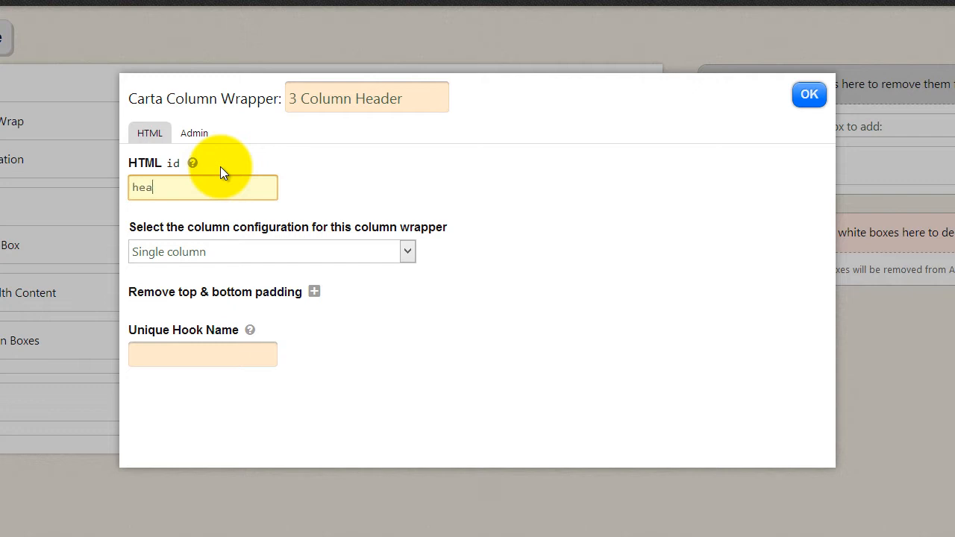
pyautogui.click(407, 251)
pyautogui.click(415, 251)
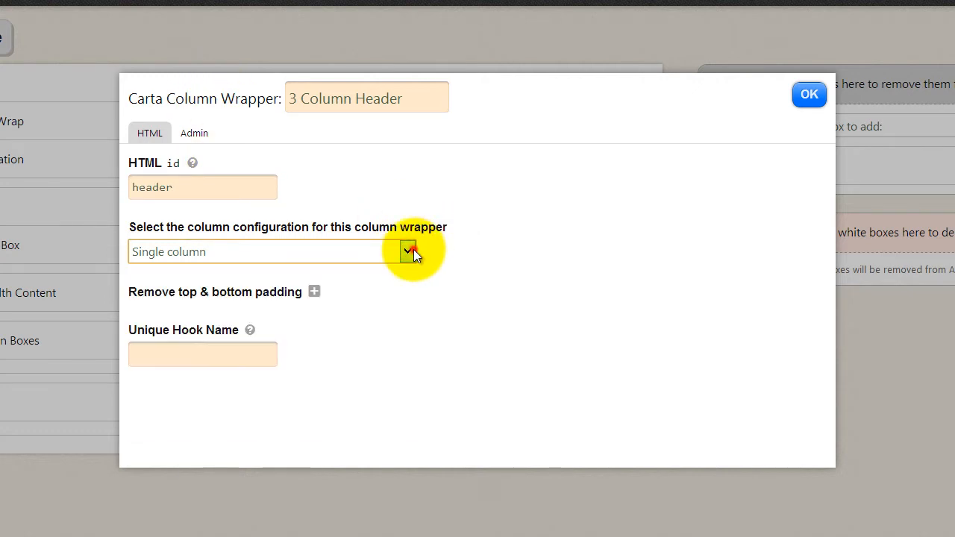
pyautogui.click(410, 251)
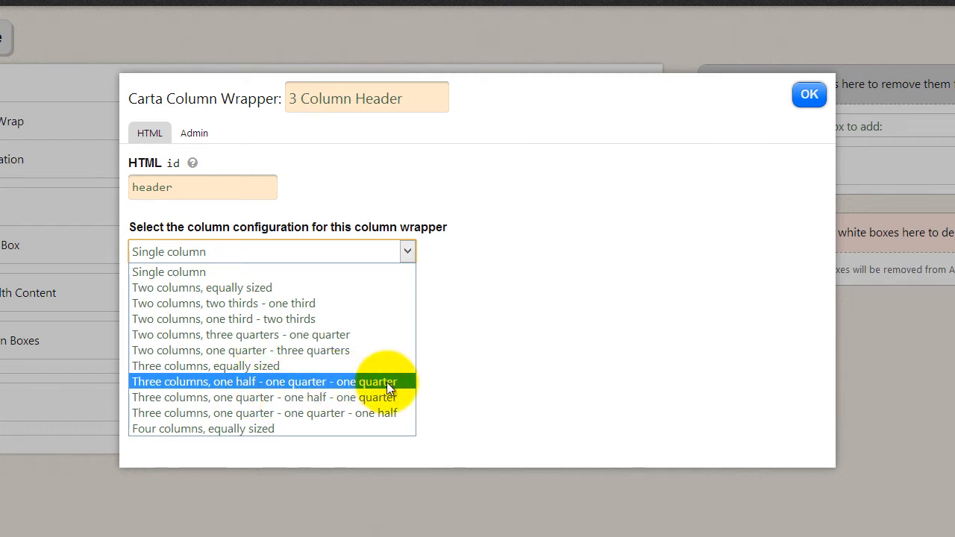
pyautogui.click(234, 398)
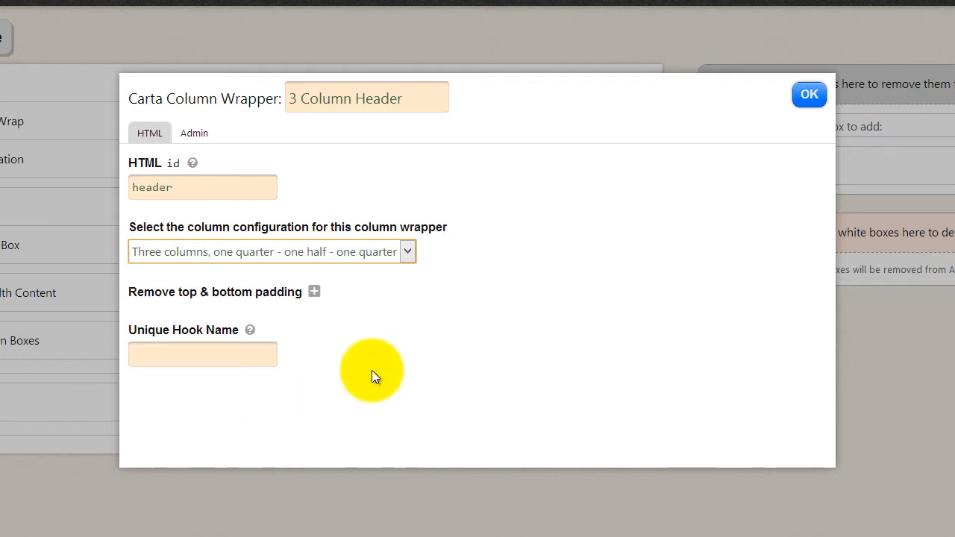
pyautogui.click(314, 294)
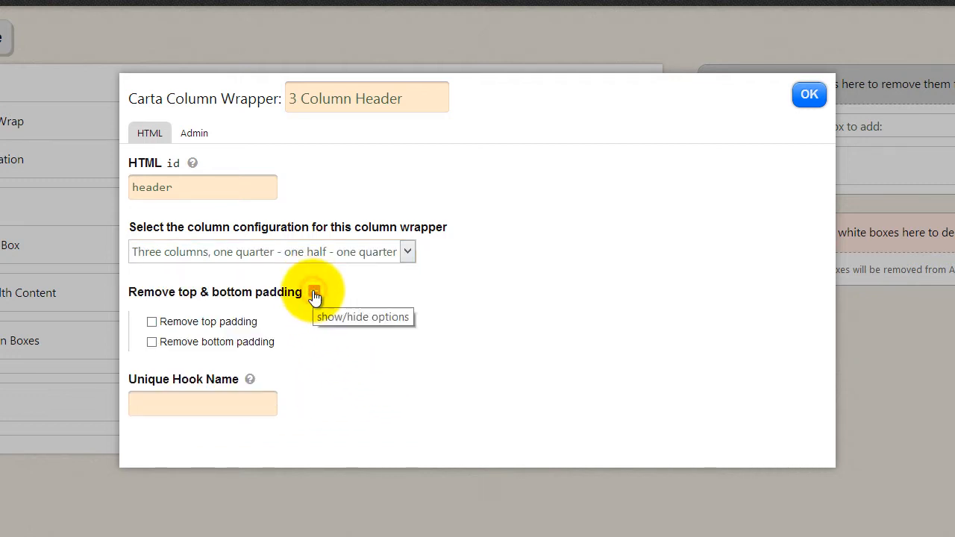
pyautogui.click(314, 294)
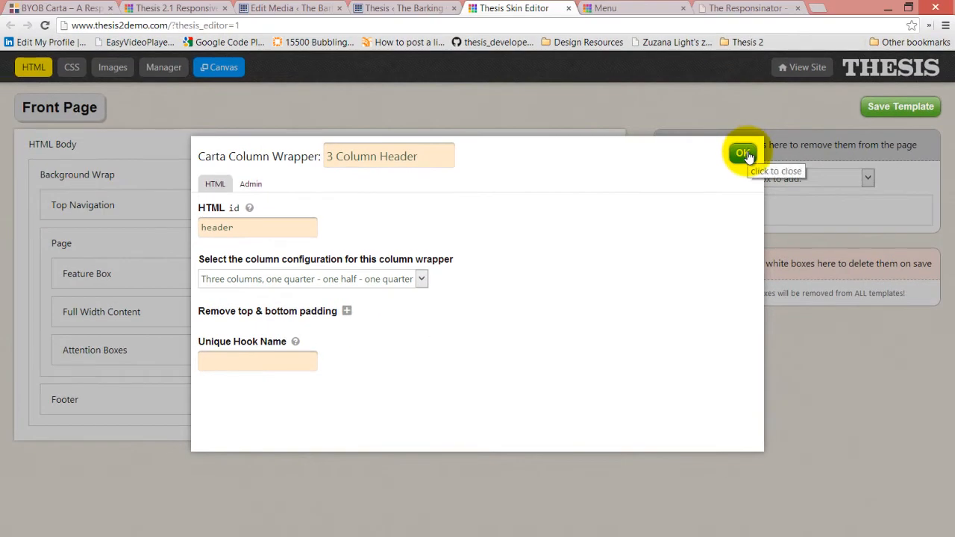
pyautogui.click(743, 154)
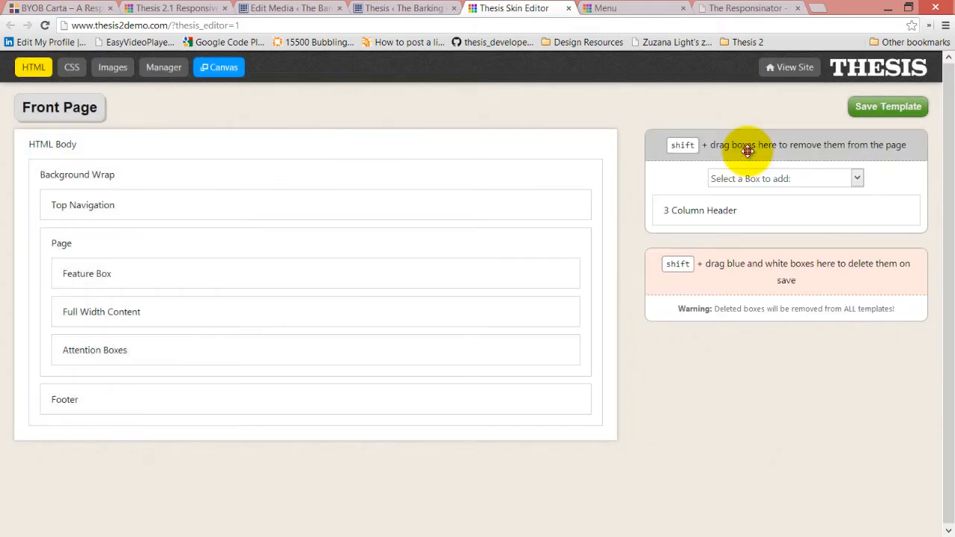
# Add a new Carta Column box alongside the 3 Column Header box.
pyautogui.click(858, 177)
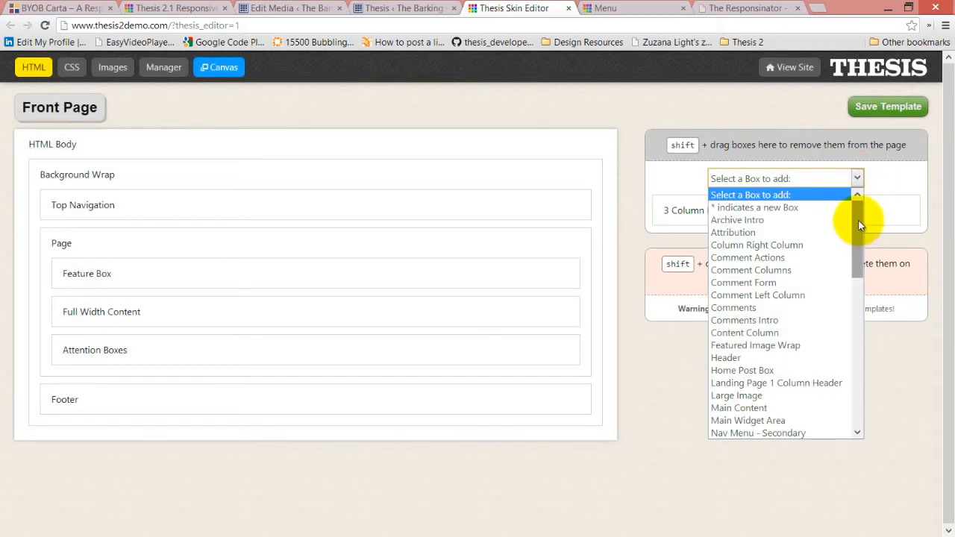
pyautogui.moveTo(857, 218); pyautogui.dragTo(847, 347)
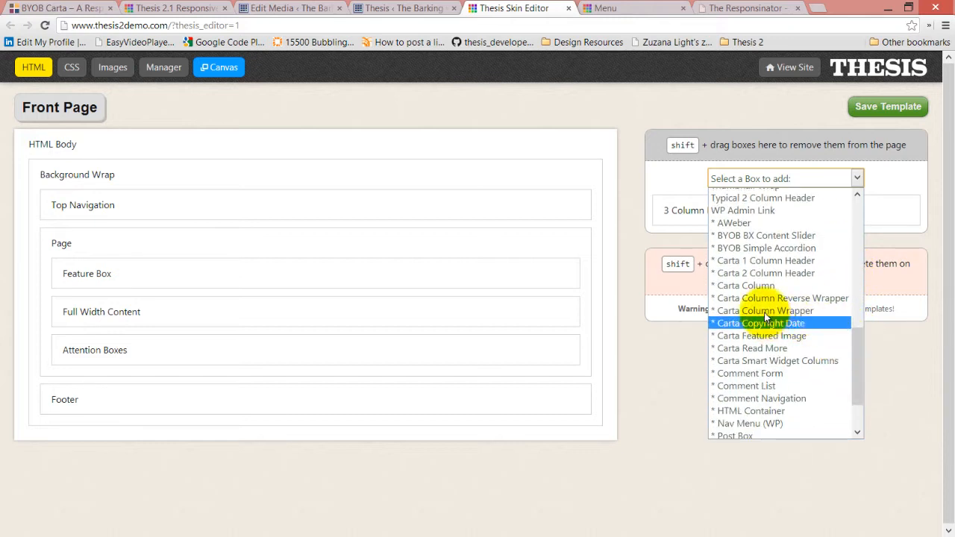
pyautogui.click(756, 288)
pyautogui.click(797, 205)
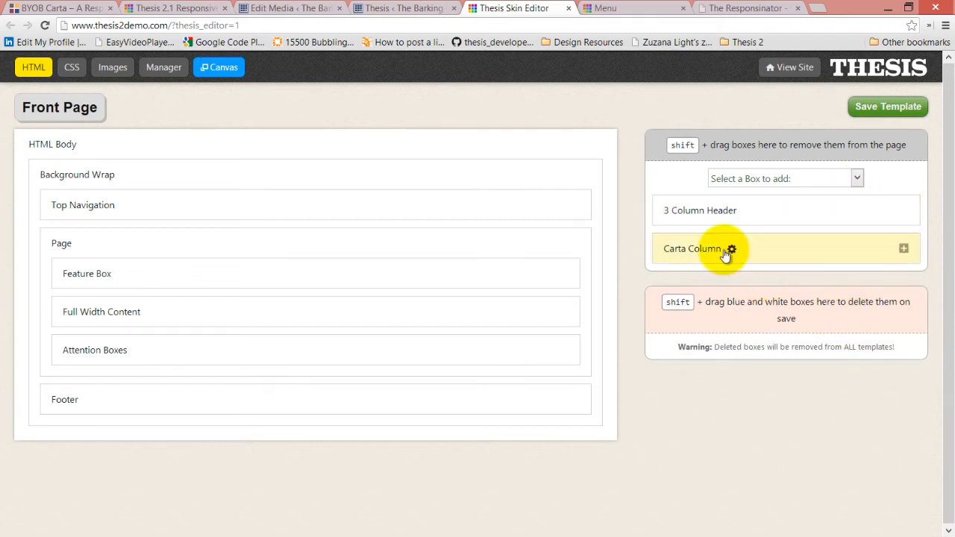
# Rename the new Carta Column box as "Header Column - Left".
pyautogui.click(732, 249)
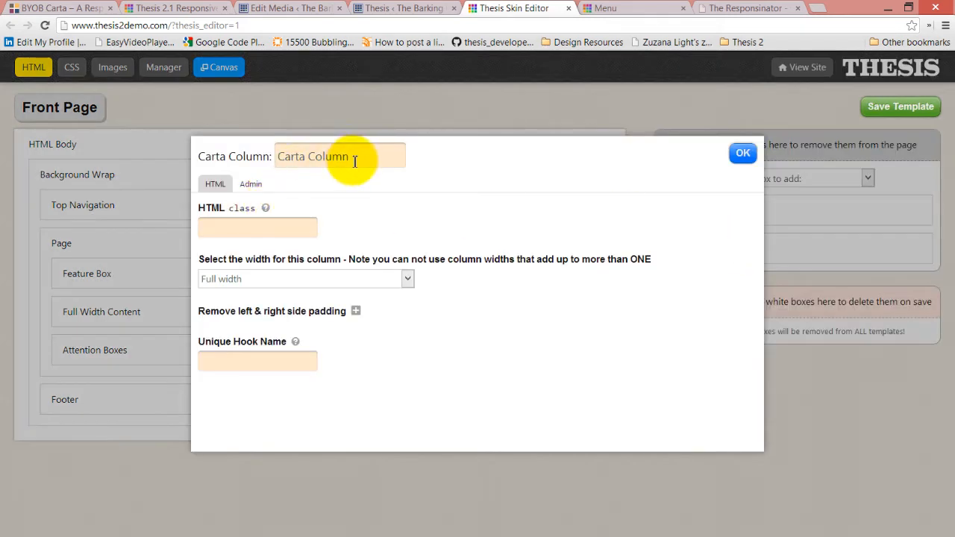
pyautogui.moveTo(349, 156); pyautogui.dragTo(242, 145)
pyautogui.write('Hea')
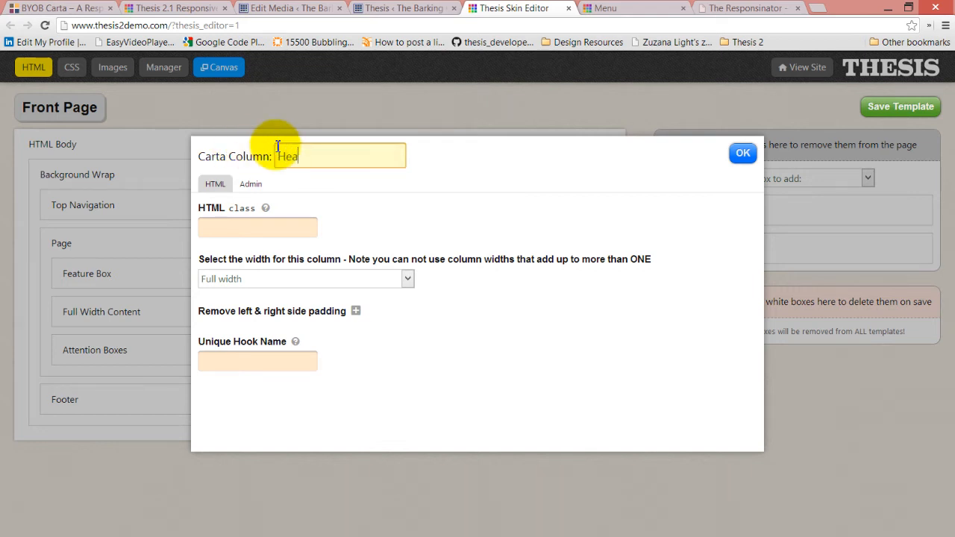
pyautogui.write('der Column - Left')
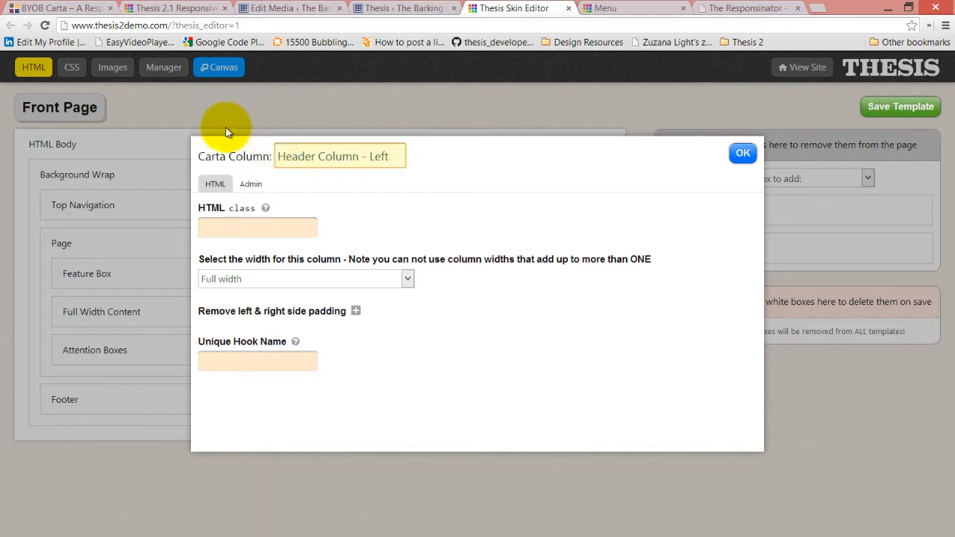
# Set the left header column to one quarter the width of the column wrapper.
pyautogui.click(326, 280)
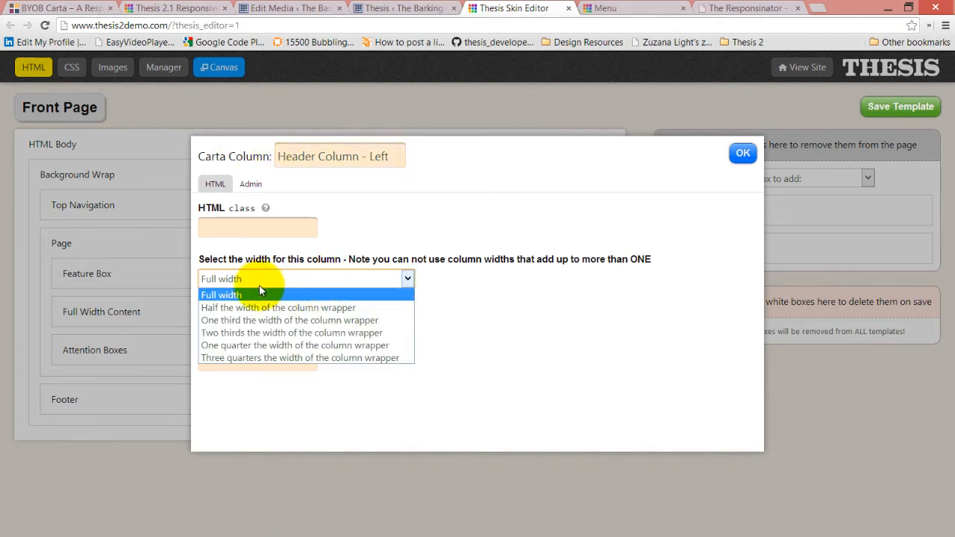
pyautogui.click(260, 348)
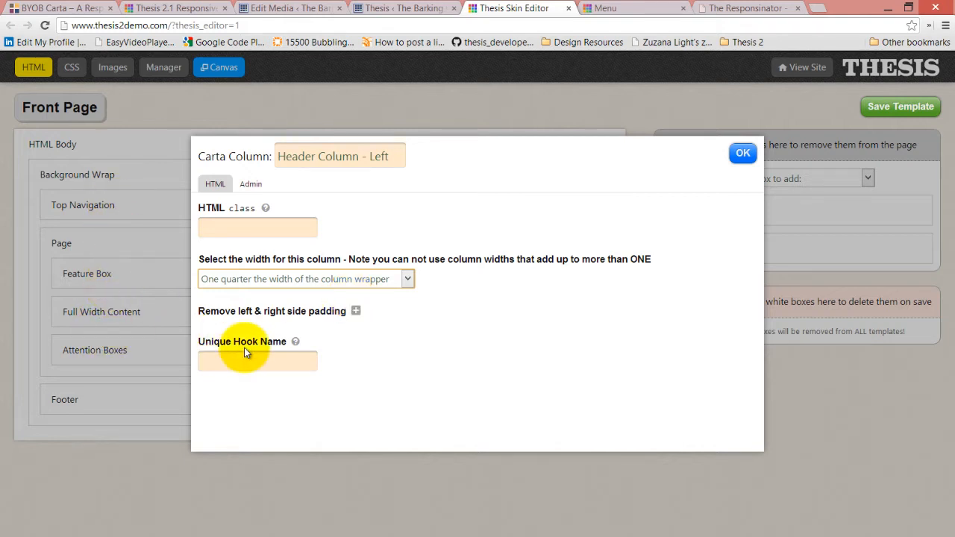
pyautogui.click(356, 311)
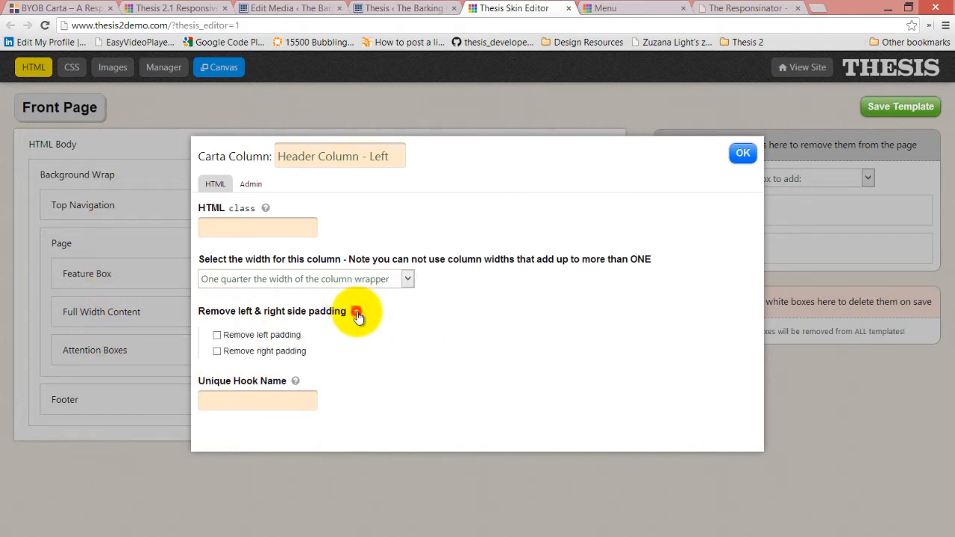
pyautogui.click(356, 312)
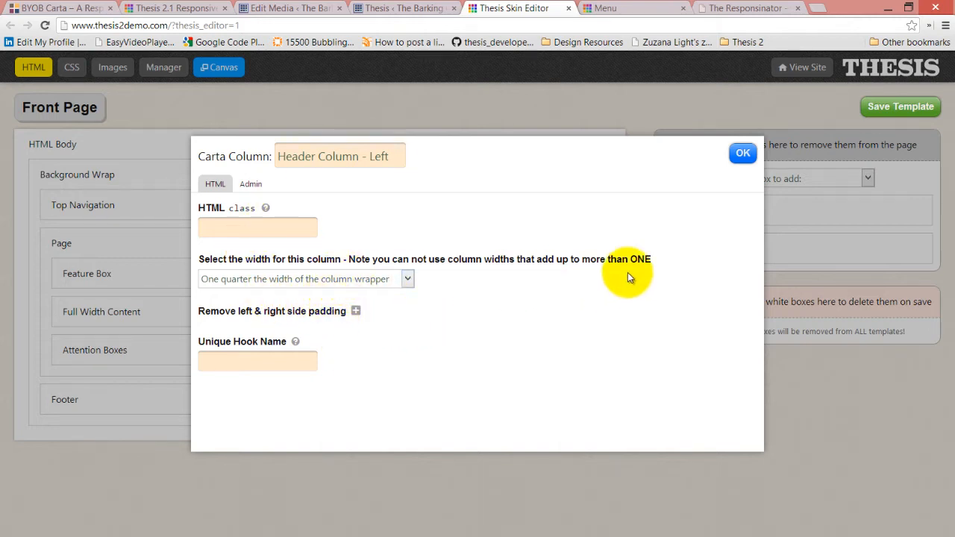
pyautogui.click(743, 154)
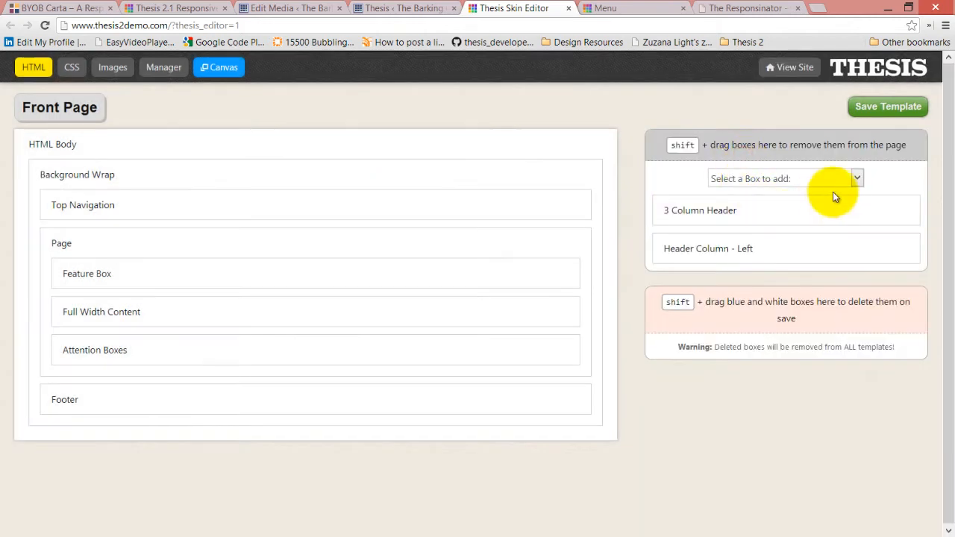
# Add a second new Carta Column box for the header.
pyautogui.click(859, 179)
pyautogui.moveTo(857, 215); pyautogui.dragTo(869, 363)
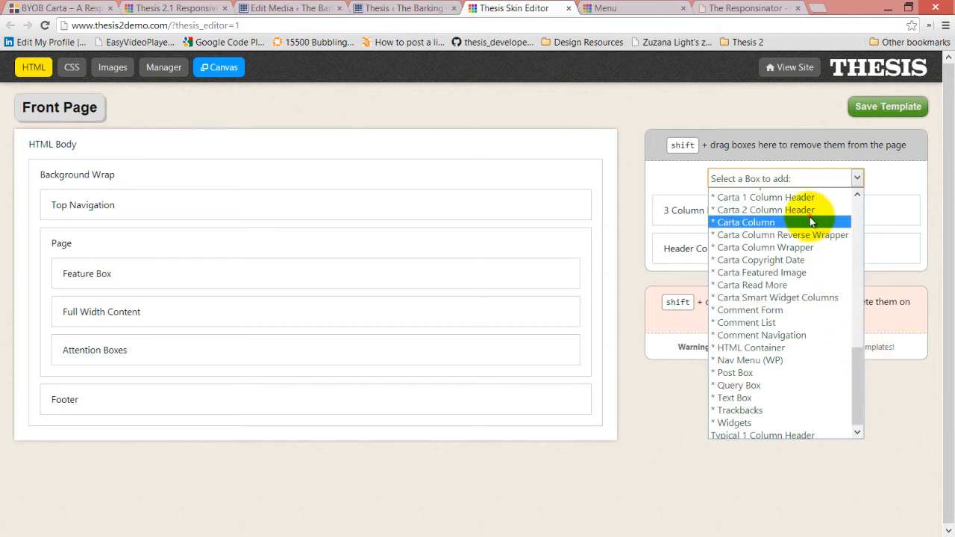
pyautogui.click(777, 222)
pyautogui.click(796, 205)
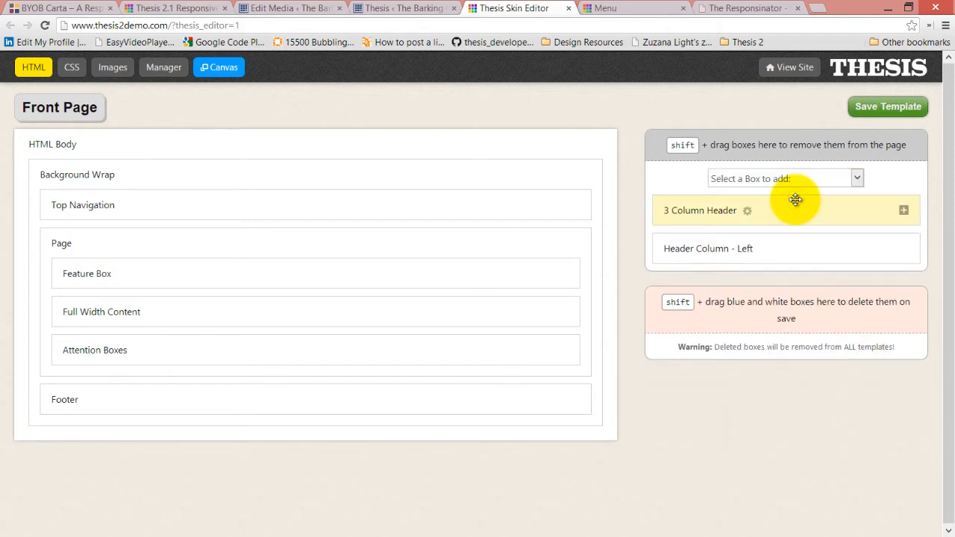
# Rename the second Carta Column box as "Header Column - Middle" and set it to half the width of the column wrapper.
pyautogui.click(730, 286)
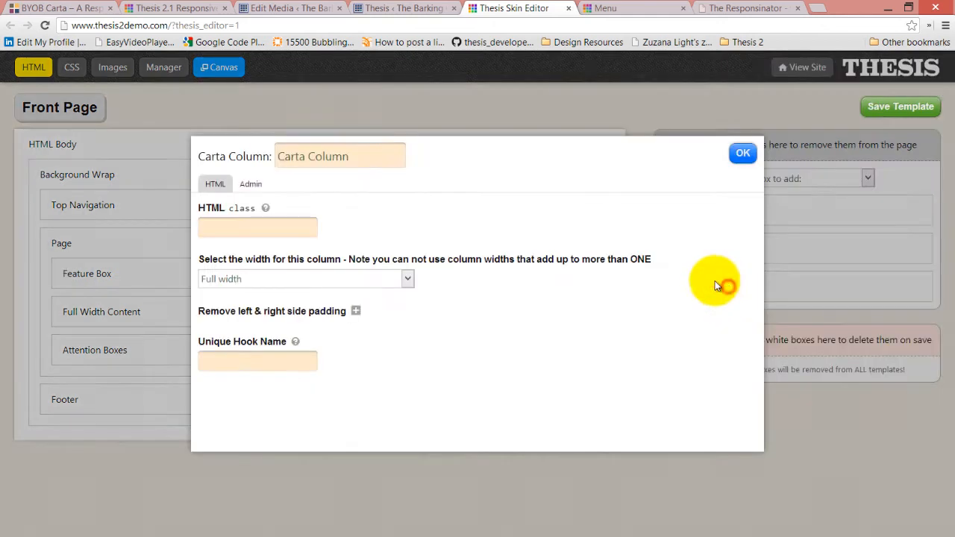
pyautogui.moveTo(365, 164); pyautogui.dragTo(249, 160)
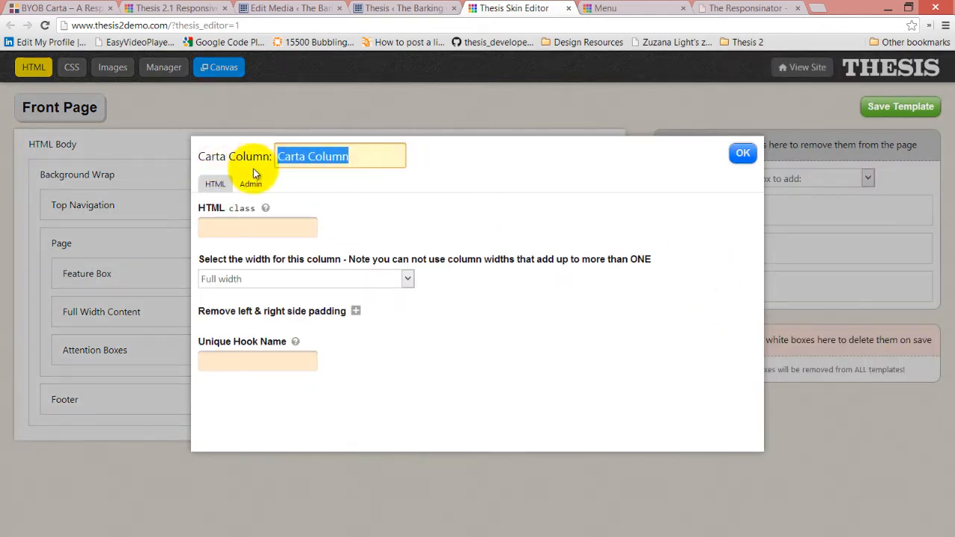
pyautogui.write('Header')
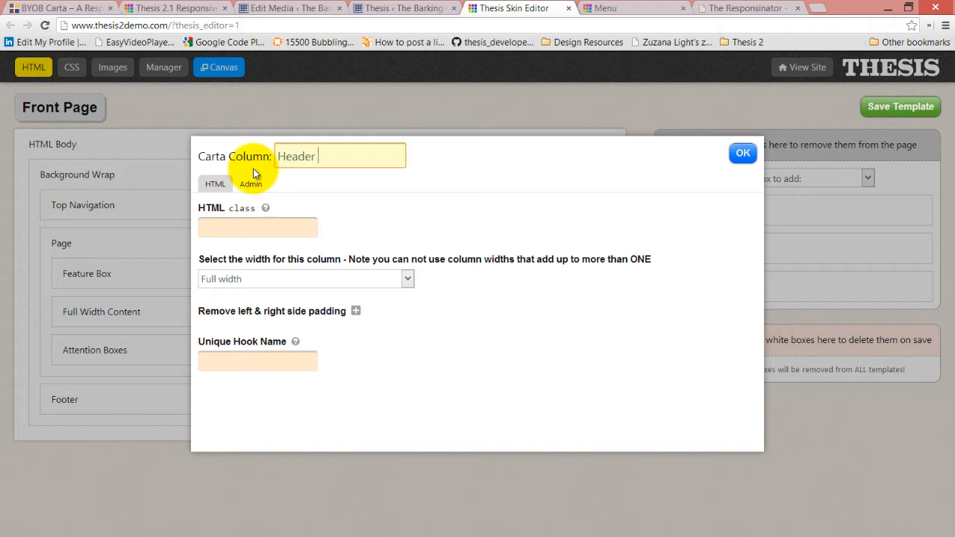
pyautogui.write(' Column - Middle')
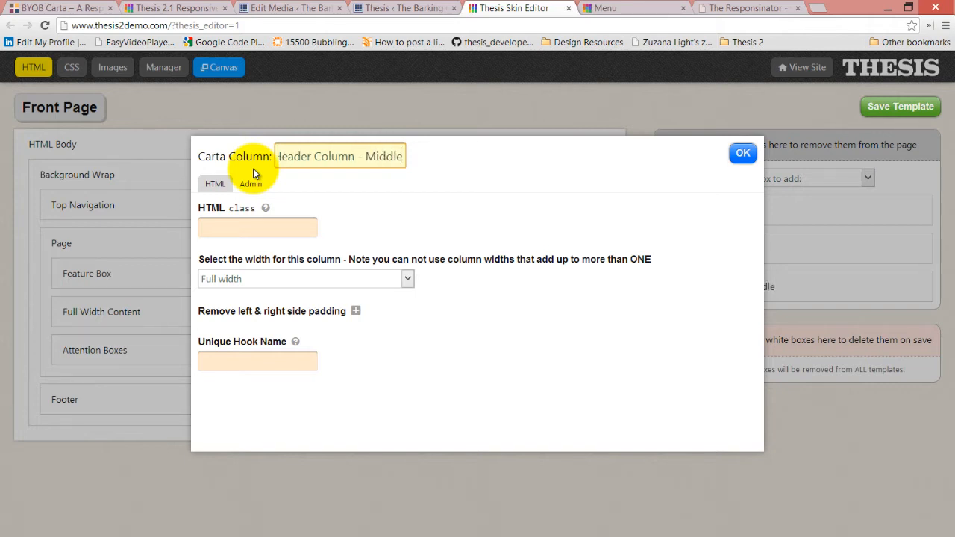
pyautogui.click(264, 278)
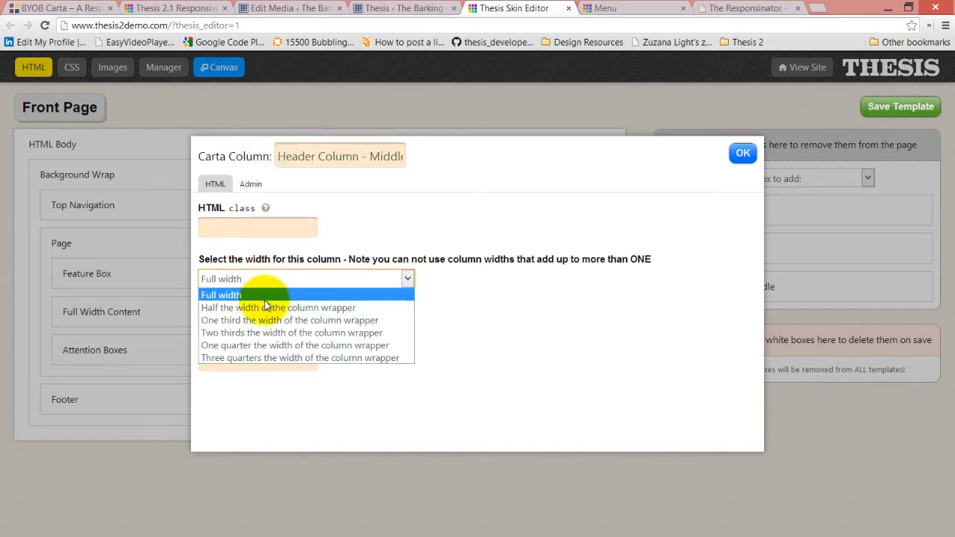
pyautogui.click(266, 306)
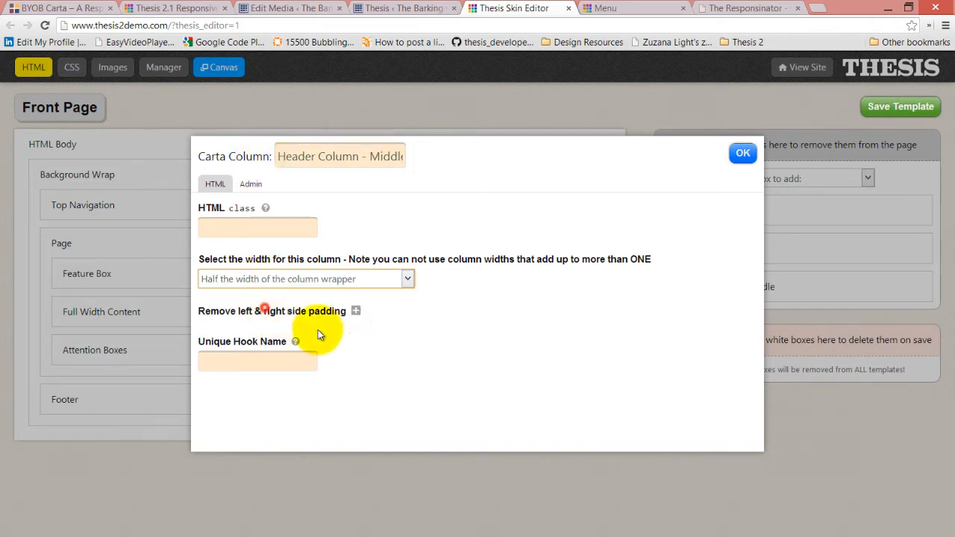
pyautogui.click(735, 156)
# Add a third new Carta Column box for the header.
pyautogui.click(834, 179)
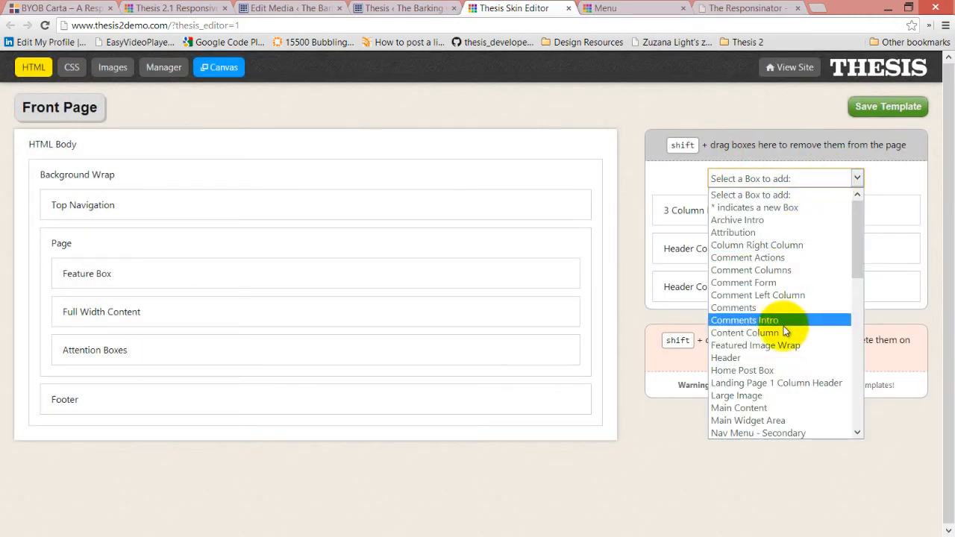
pyautogui.scroll(-5, 783, 331)
pyautogui.scroll(-5, 782, 331)
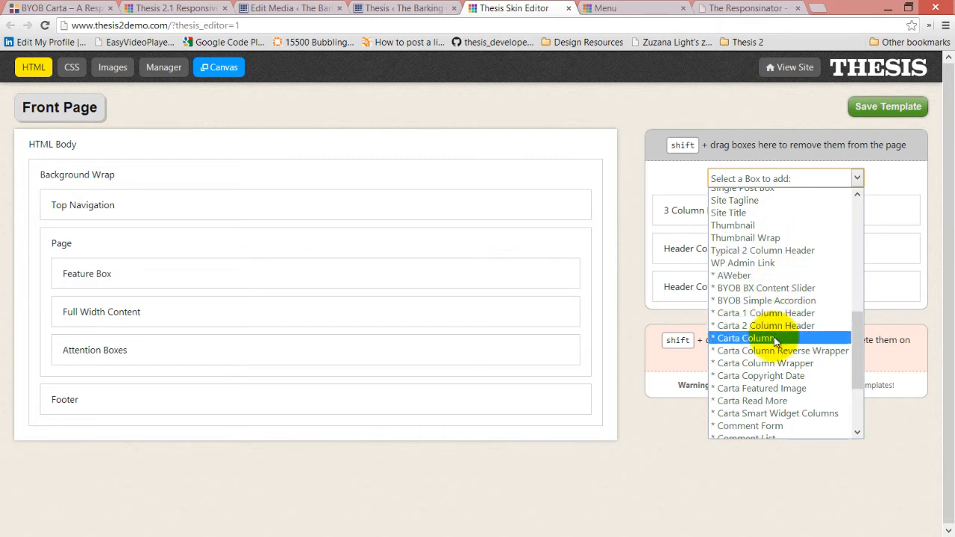
pyautogui.click(776, 338)
pyautogui.click(787, 204)
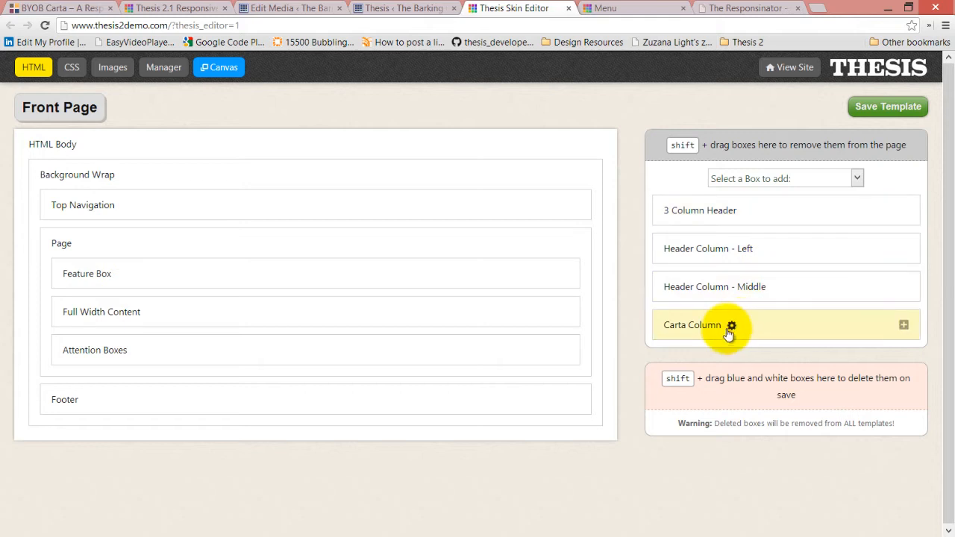
# Rename the third Carta Column box as "Header Column - Right" and set it to one quarter the width of the column wrapper.
pyautogui.click(727, 326)
pyautogui.moveTo(348, 156); pyautogui.dragTo(214, 160)
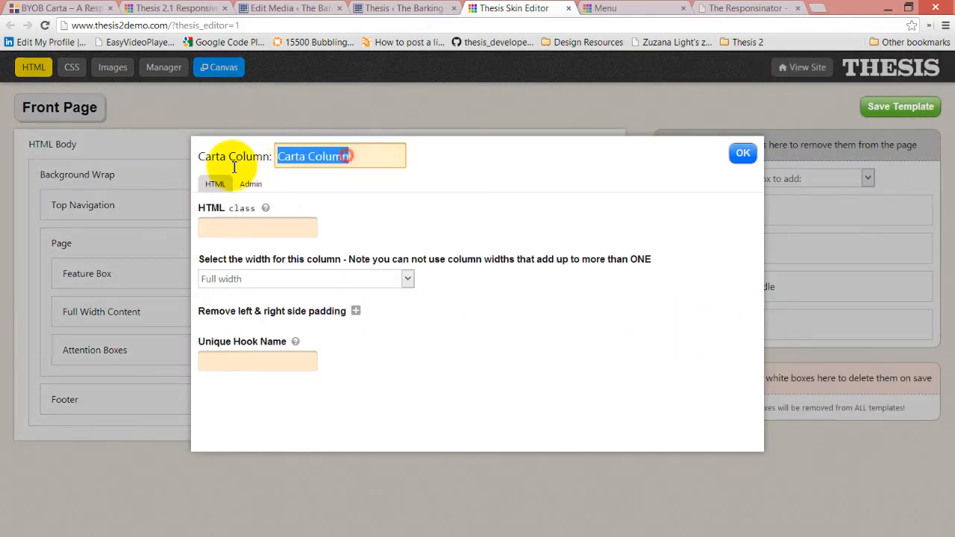
pyautogui.write('Heade')
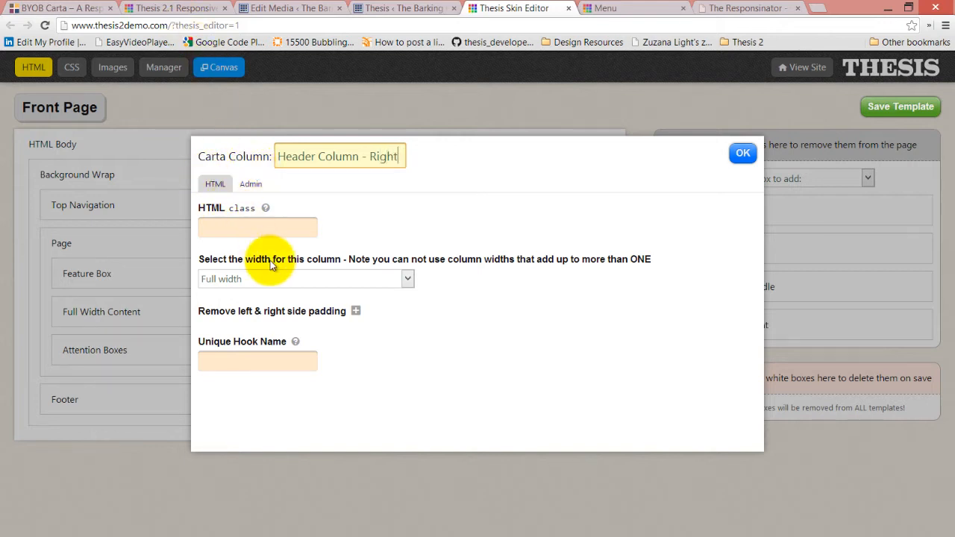
pyautogui.click(280, 281)
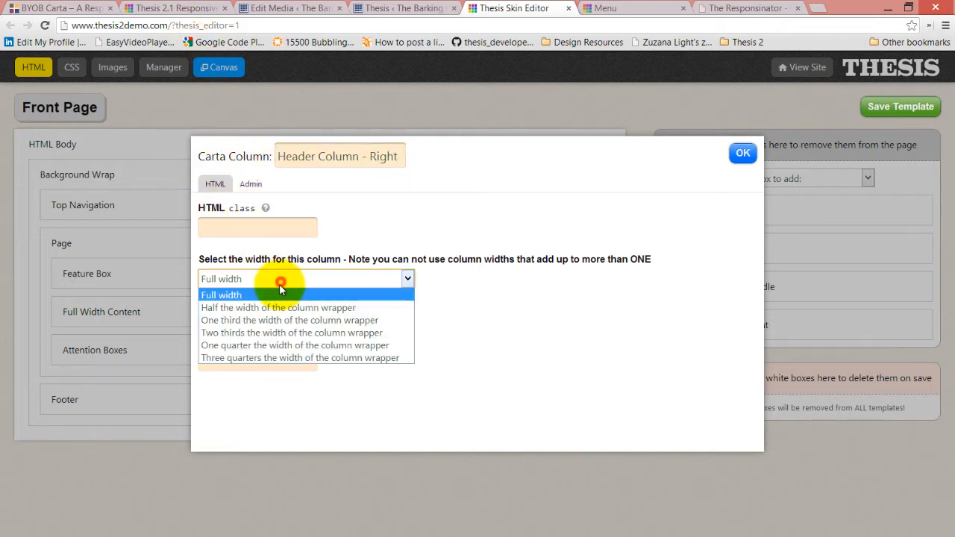
pyautogui.click(267, 351)
pyautogui.click(803, 153)
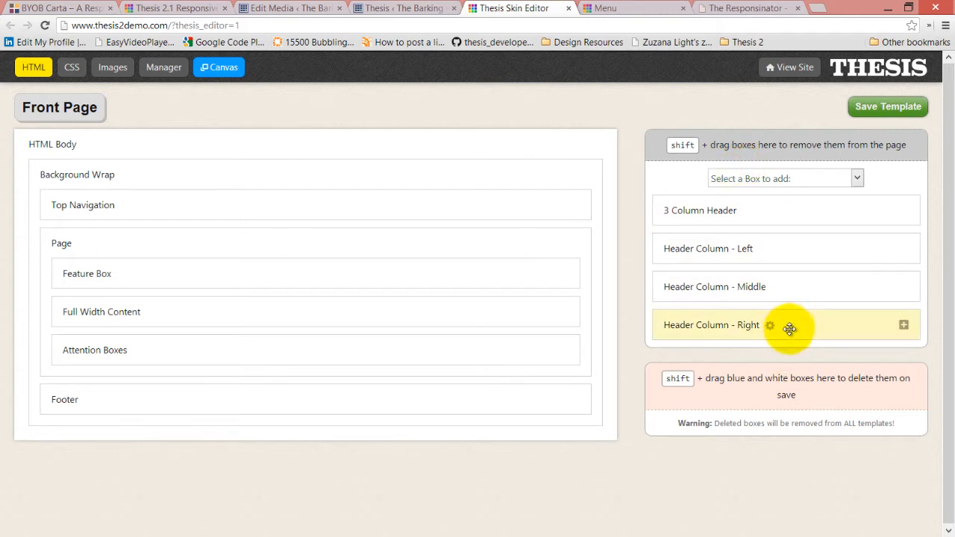
# Nest the right, middle and left header columns inside the 3 Column Header box and expand it.
pyautogui.moveTo(790, 329); pyautogui.dragTo(797, 215)
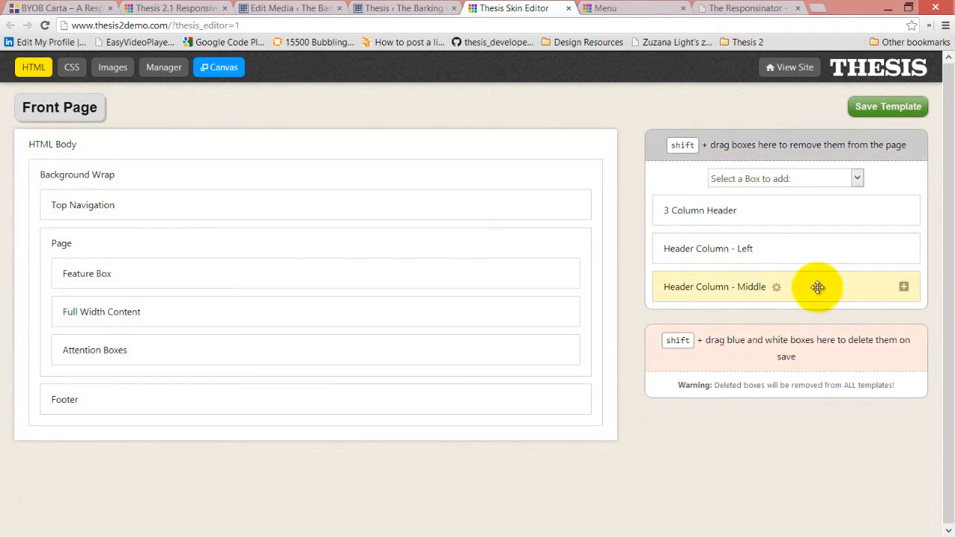
pyautogui.moveTo(817, 286); pyautogui.dragTo(815, 218)
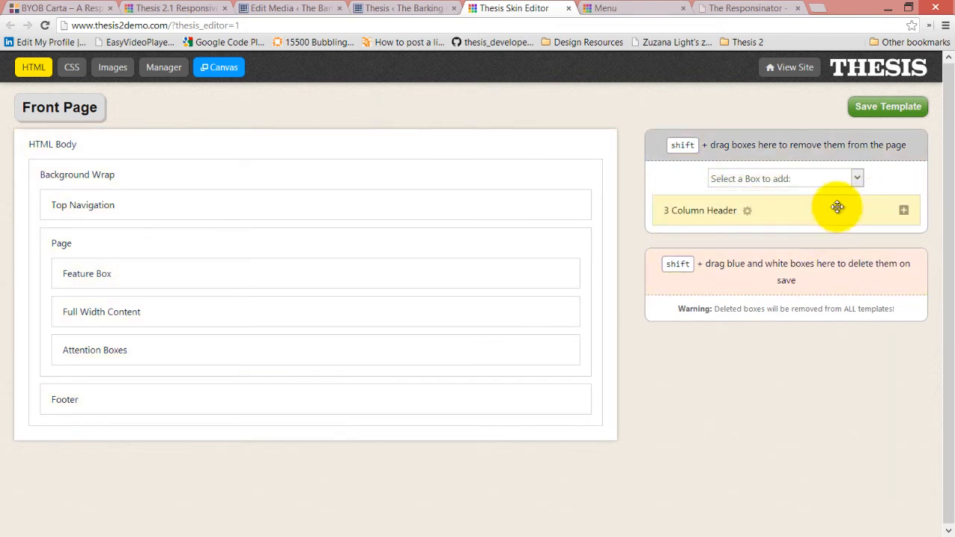
pyautogui.click(908, 214)
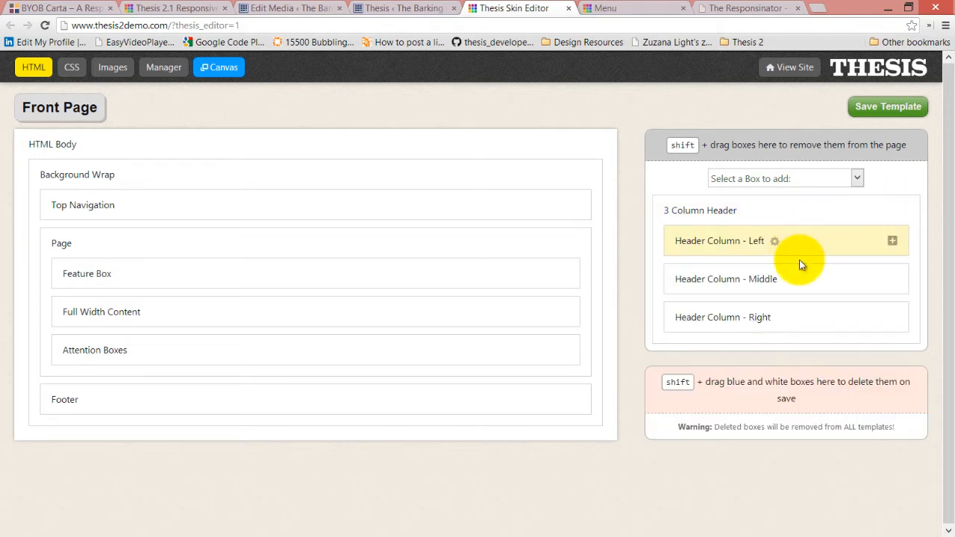
# Check the column configuration of the 3 Column Header and the width settings of its left, middle and right columns.
pyautogui.click(745, 209)
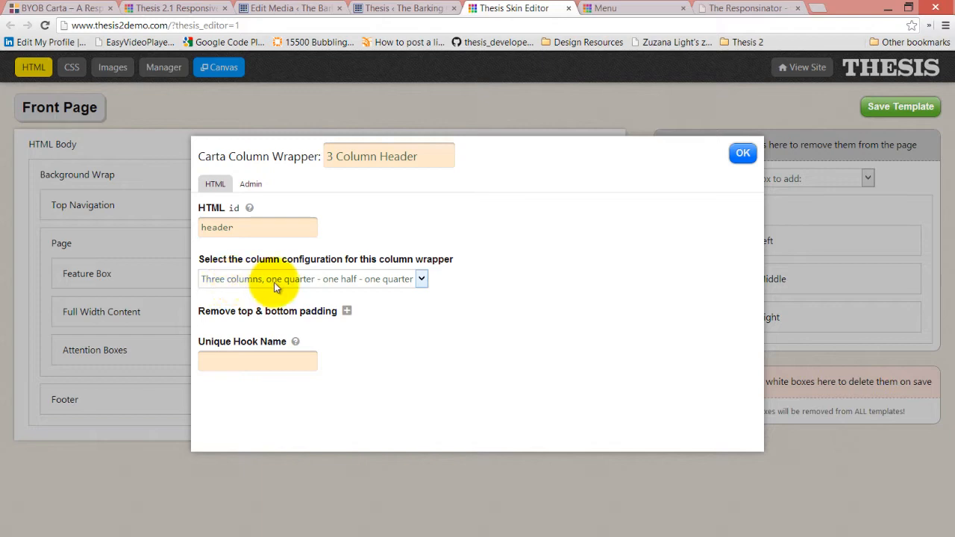
pyautogui.click(742, 154)
pyautogui.click(778, 241)
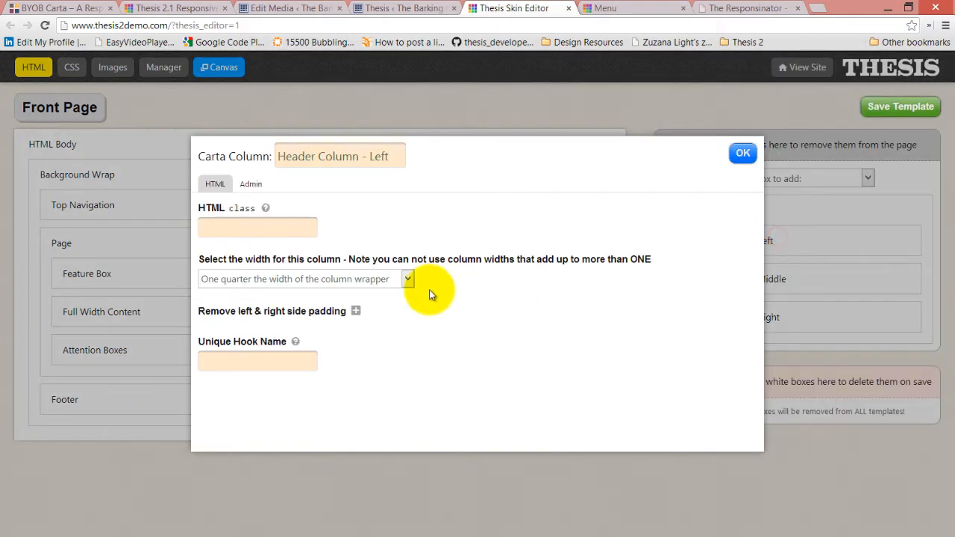
pyautogui.click(739, 155)
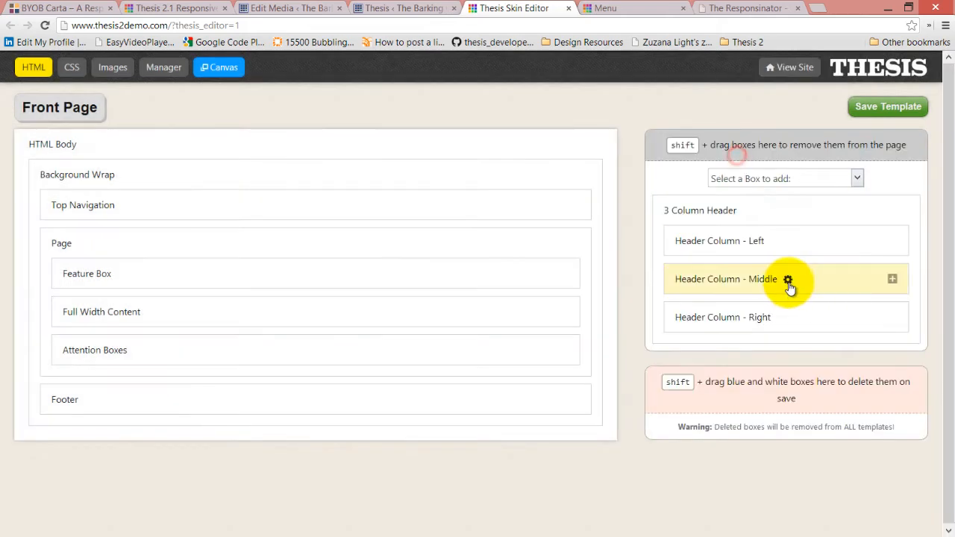
pyautogui.click(789, 281)
pyautogui.click(743, 153)
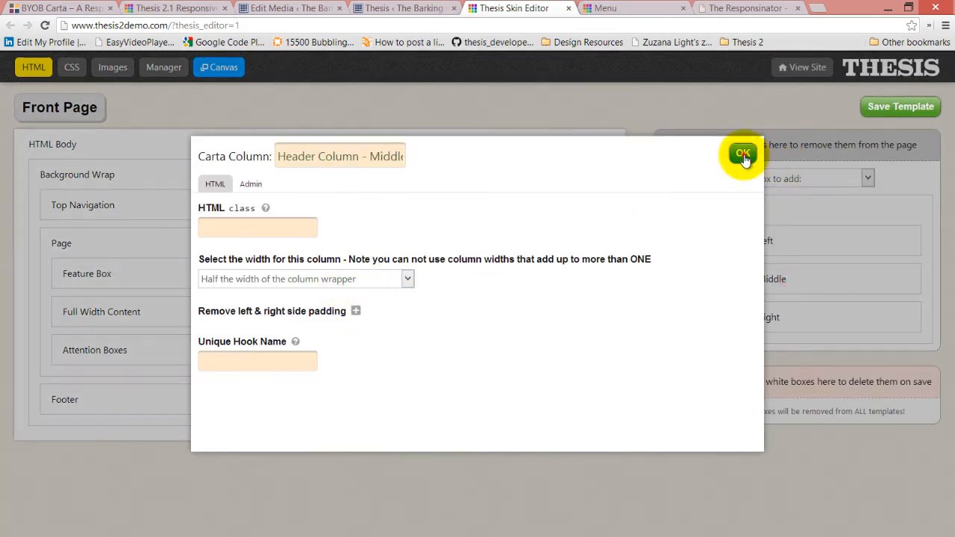
pyautogui.click(781, 317)
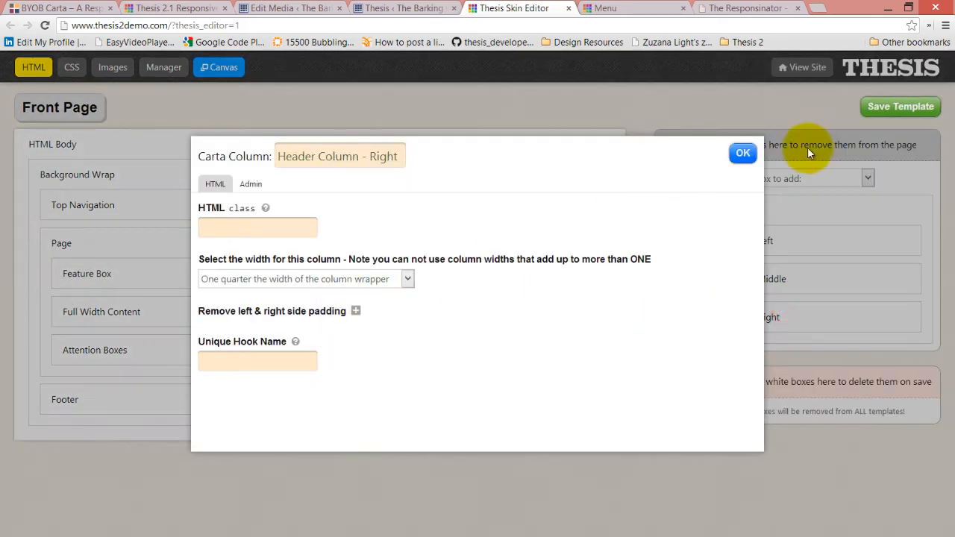
pyautogui.click(743, 153)
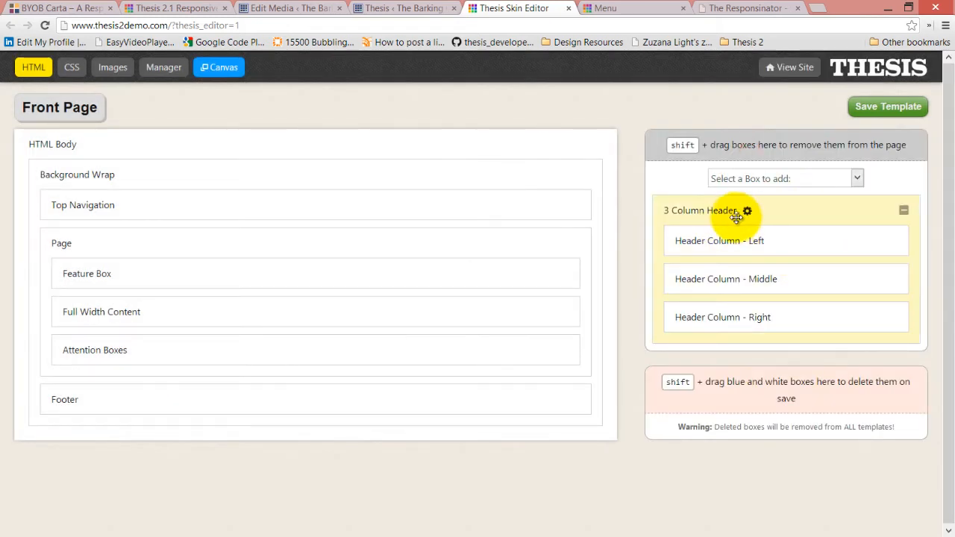
# Place the 3 Column Header in the Background Wrap above Top Navigation and expand it to show its columns.
pyautogui.click(905, 210)
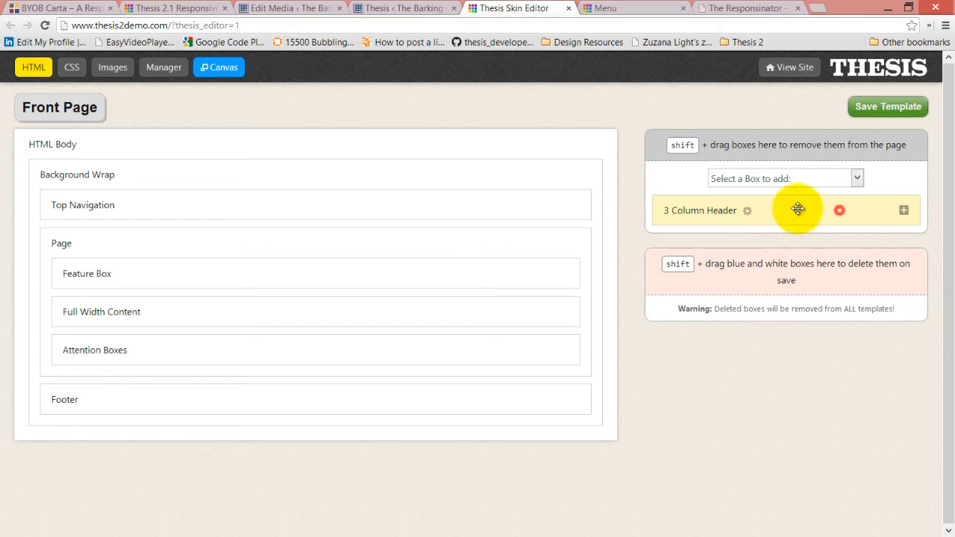
pyautogui.moveTo(798, 207); pyautogui.dragTo(357, 182)
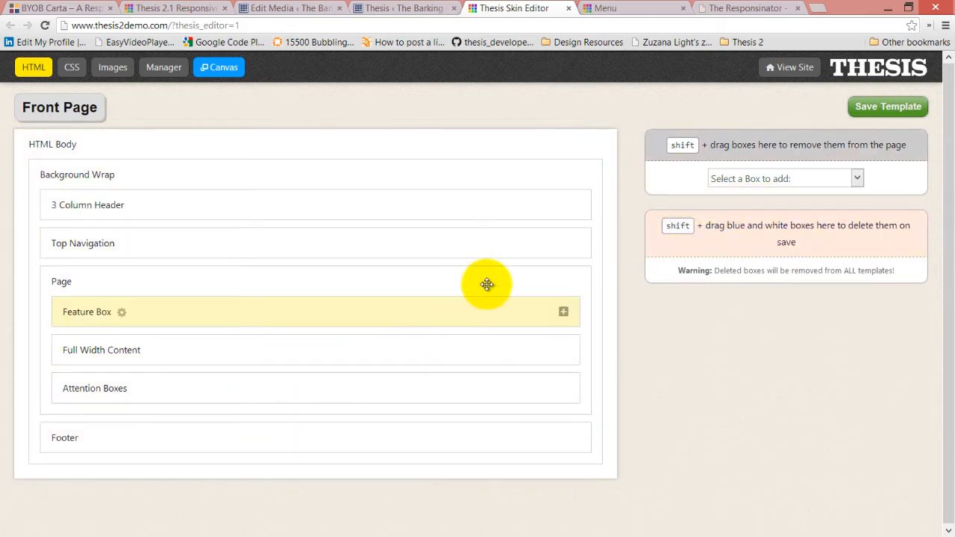
pyautogui.click(574, 206)
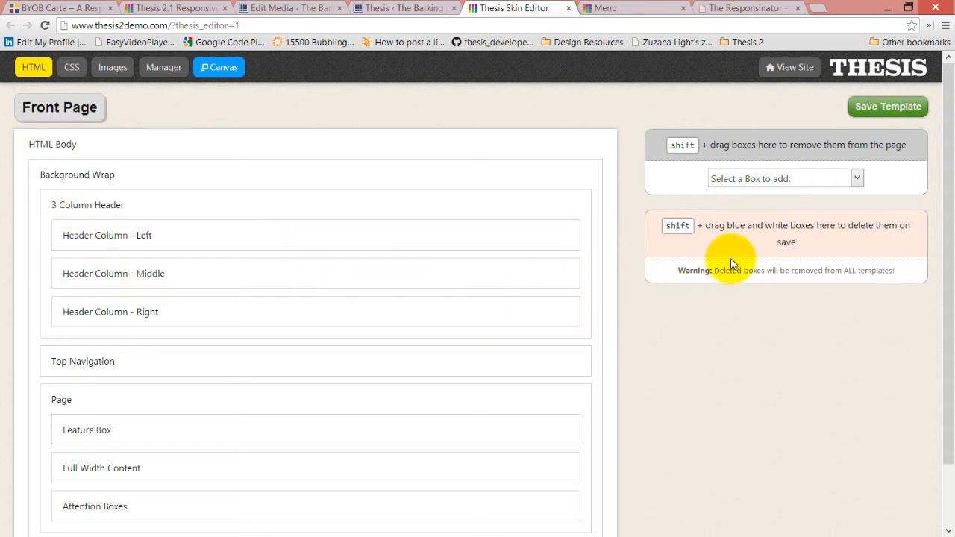
# Add a new Text Box to the Front Page template.
pyautogui.click(858, 178)
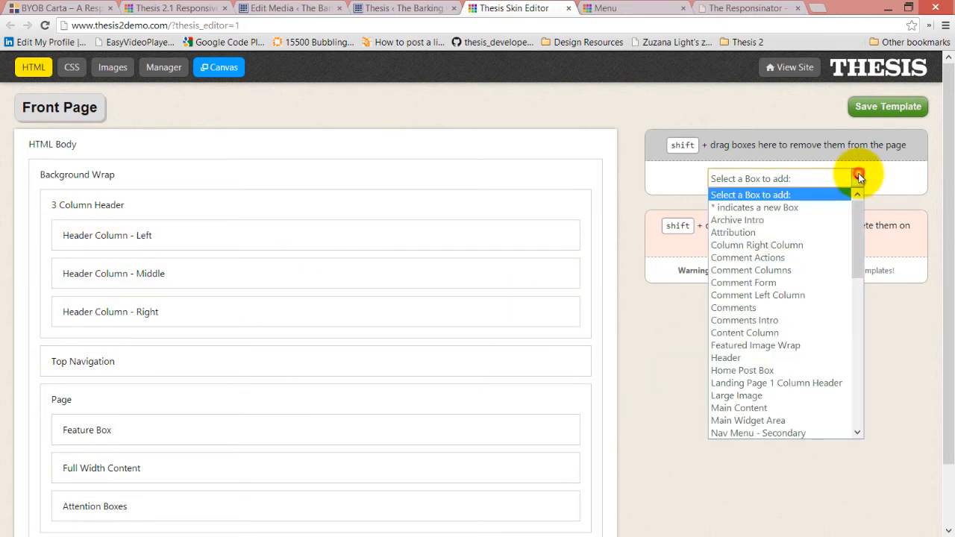
pyautogui.moveTo(860, 197); pyautogui.dragTo(873, 390)
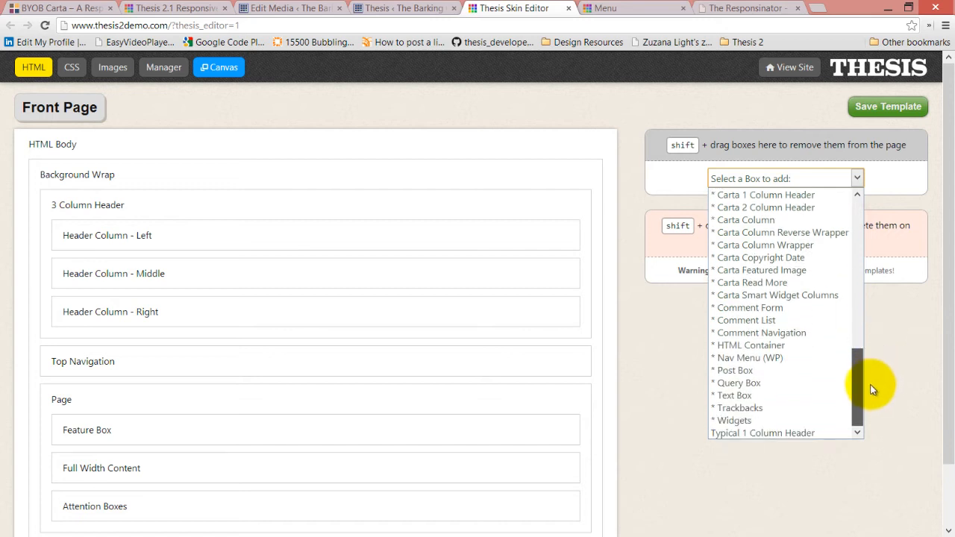
pyautogui.click(802, 395)
pyautogui.click(786, 205)
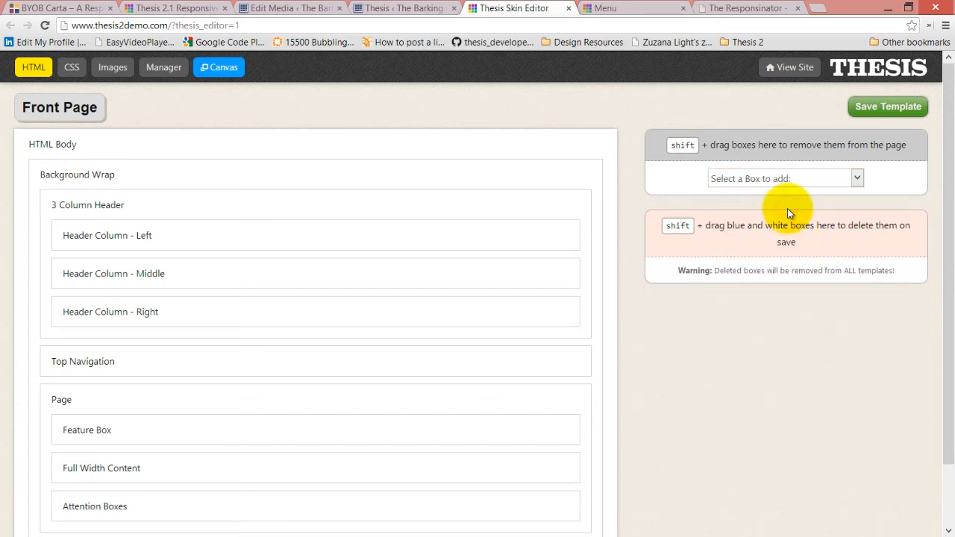
# Rename the new text box as "Header Image".
pyautogui.click(701, 207)
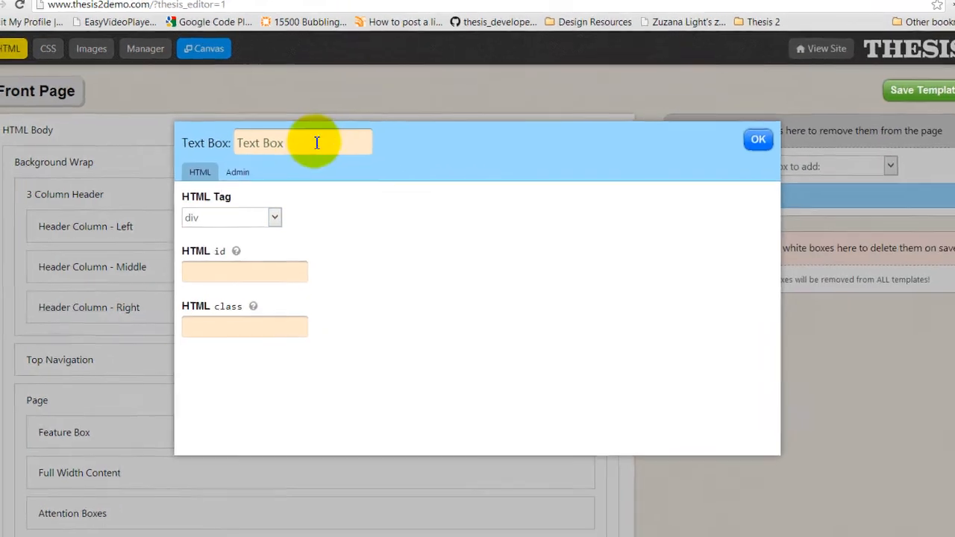
pyautogui.moveTo(324, 157); pyautogui.dragTo(183, 149)
pyautogui.write('Hea')
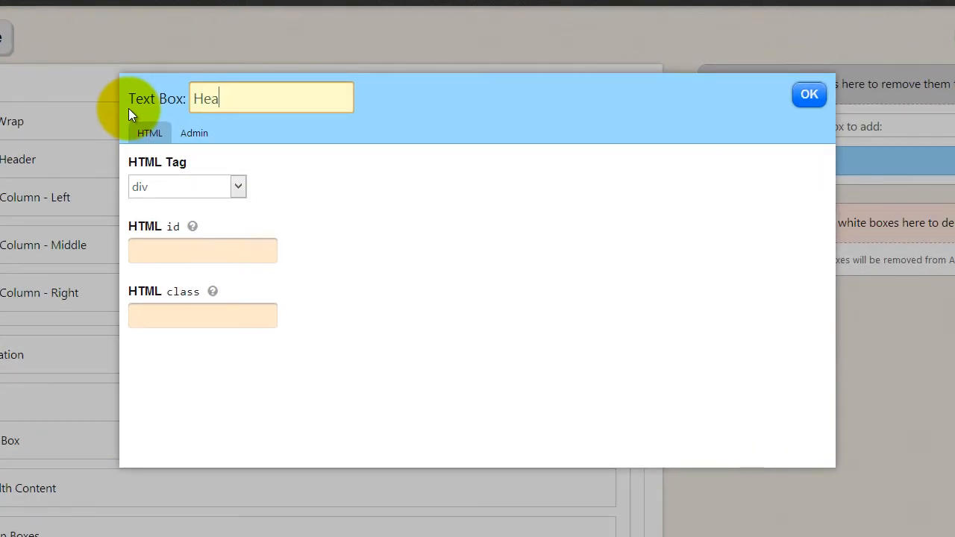
pyautogui.write('der Image')
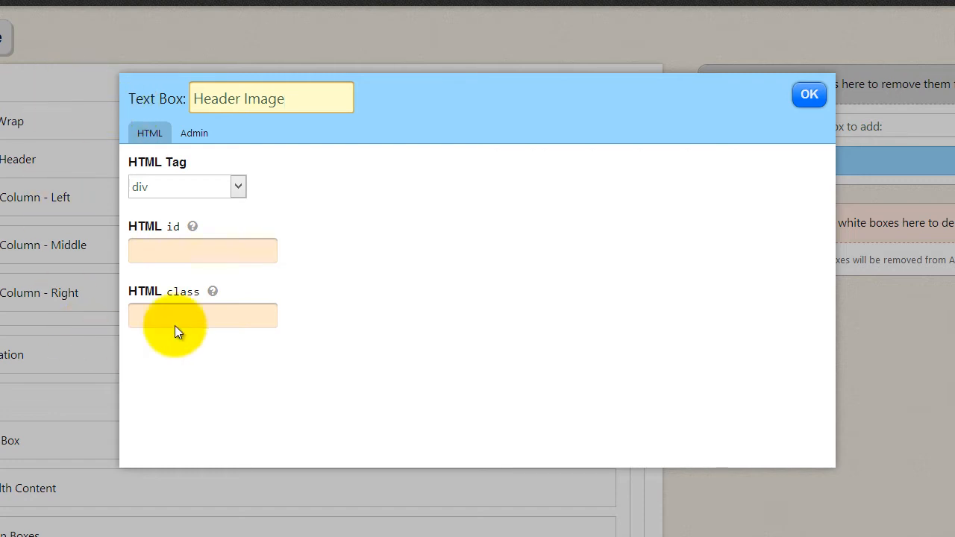
# Set the Header Image text box to "No HTML wrapper" and place it inside Header Column - Left.
pyautogui.click(238, 187)
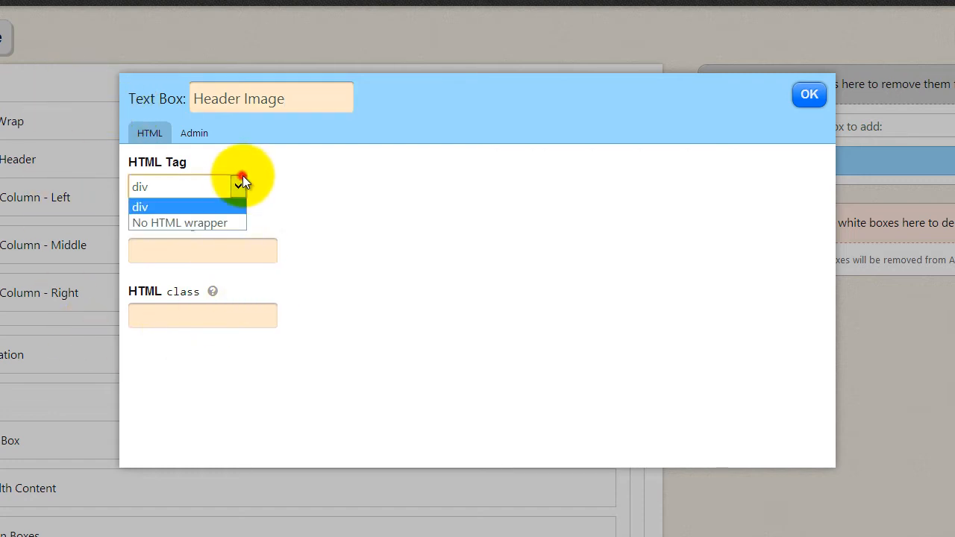
pyautogui.click(208, 223)
pyautogui.click(807, 96)
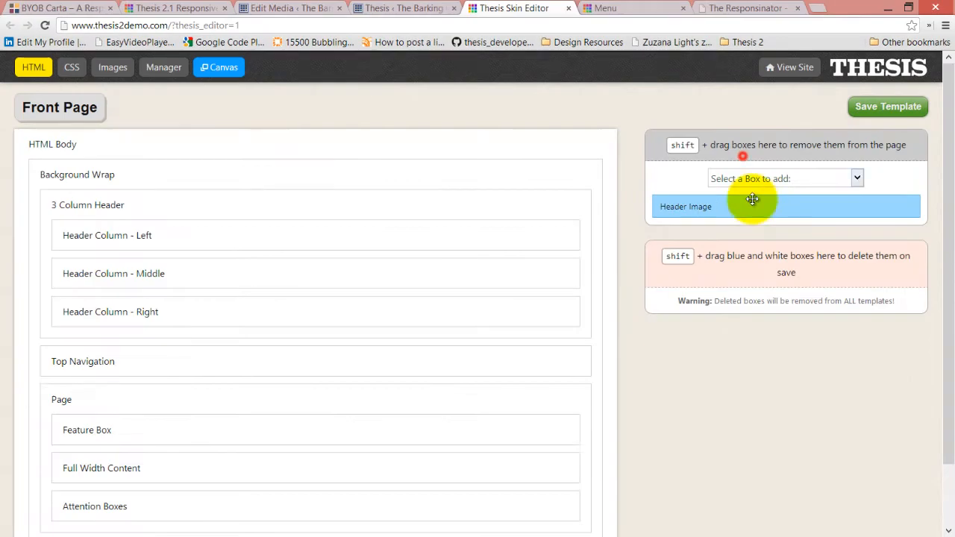
pyautogui.moveTo(784, 207); pyautogui.dragTo(368, 235)
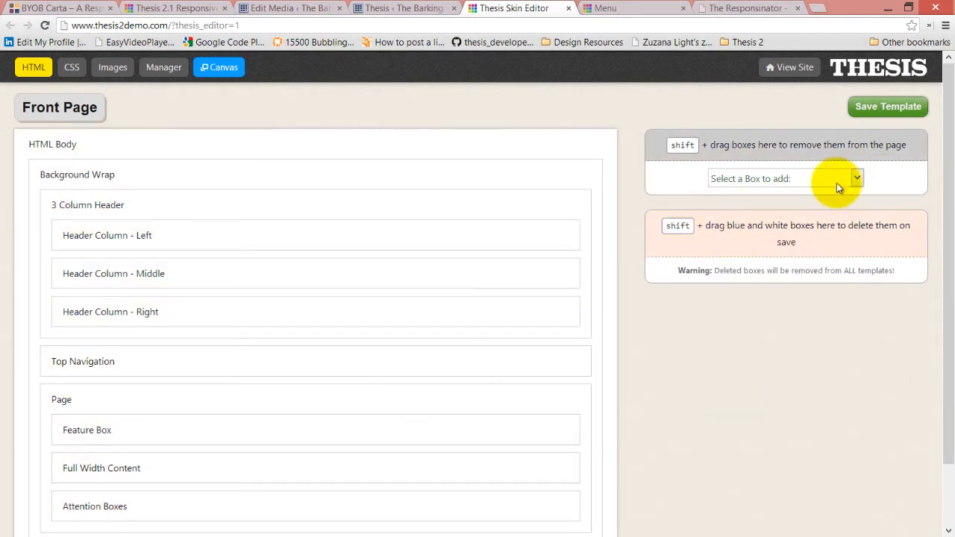
# Add the existing Site Title box to the template and place it inside Header Column - Middle.
pyautogui.click(856, 178)
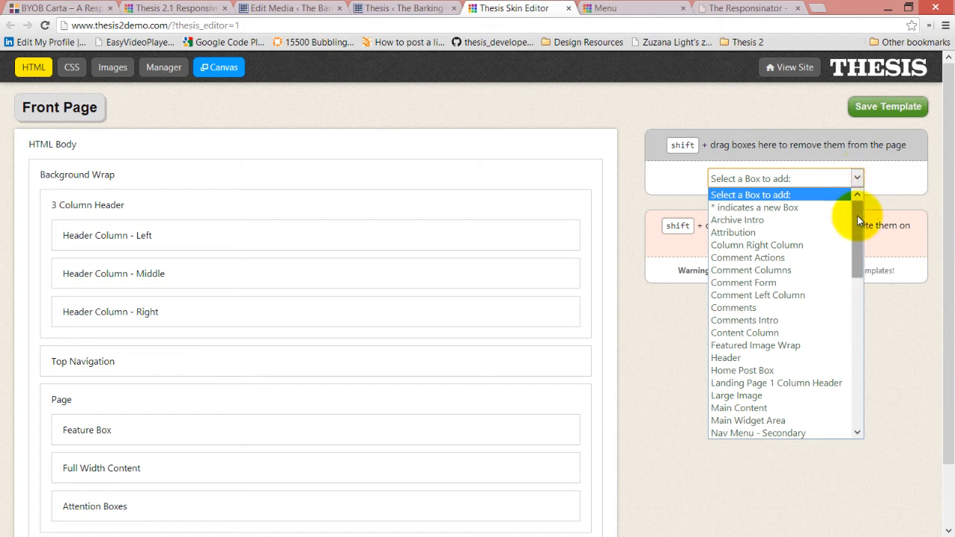
pyautogui.moveTo(857, 216); pyautogui.dragTo(864, 296)
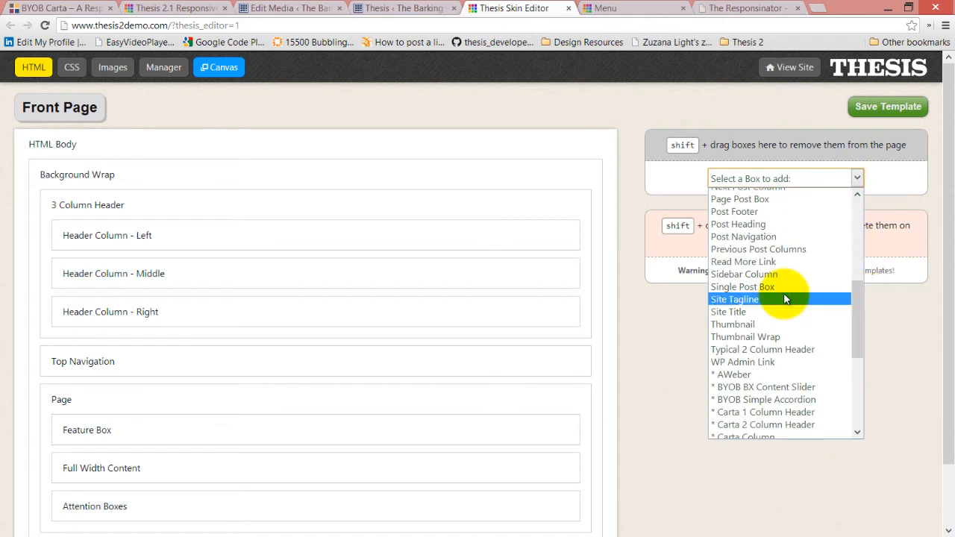
pyautogui.click(790, 312)
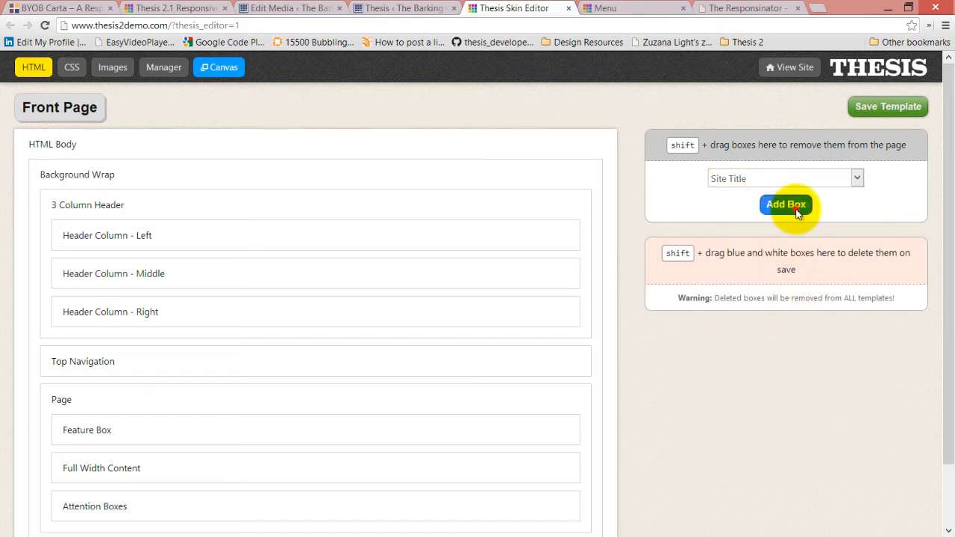
pyautogui.click(788, 206)
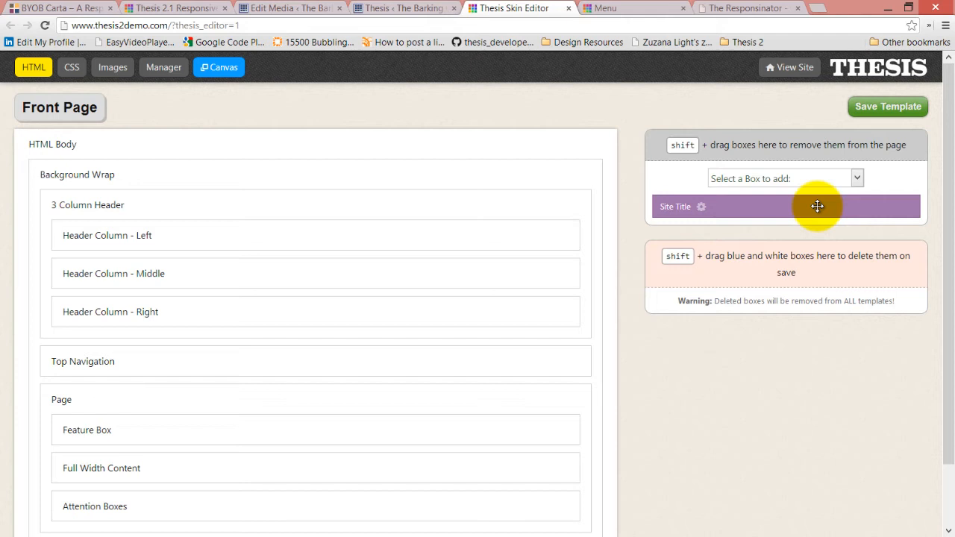
pyautogui.moveTo(818, 206); pyautogui.dragTo(729, 209)
# Add the existing Site Tagline box to the template and place it inside Header Column - Middle.
pyautogui.click(856, 179)
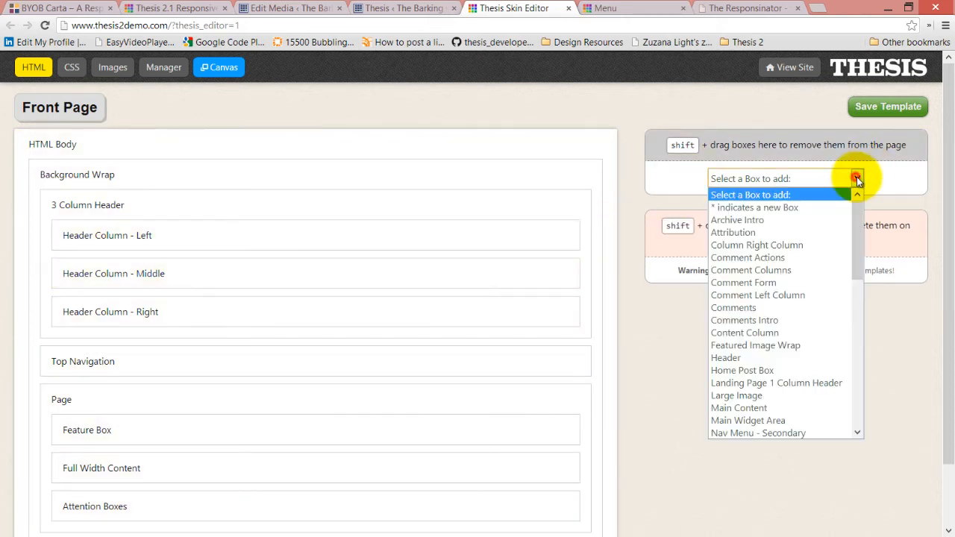
pyautogui.scroll(-5, 795, 318)
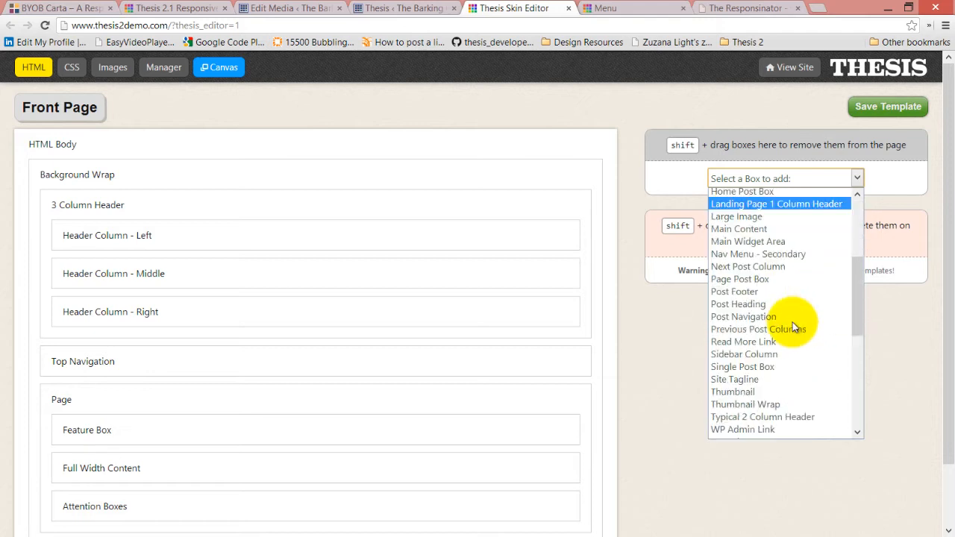
pyautogui.click(750, 380)
pyautogui.click(791, 206)
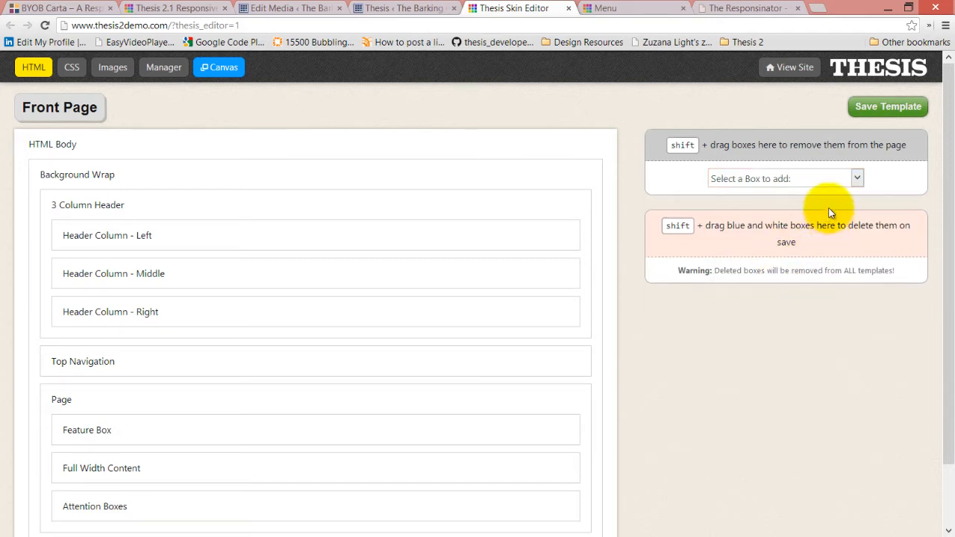
pyautogui.moveTo(807, 214); pyautogui.dragTo(564, 272)
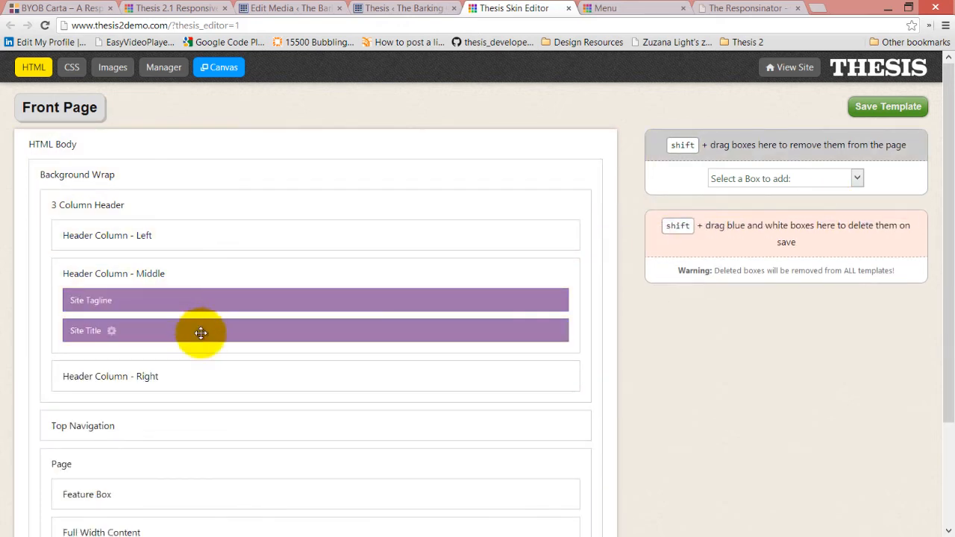
# Move Site Title above Site Tagline, collapse Header Column - Middle and expand Header Column - Right.
pyautogui.moveTo(200, 330); pyautogui.dragTo(527, 288)
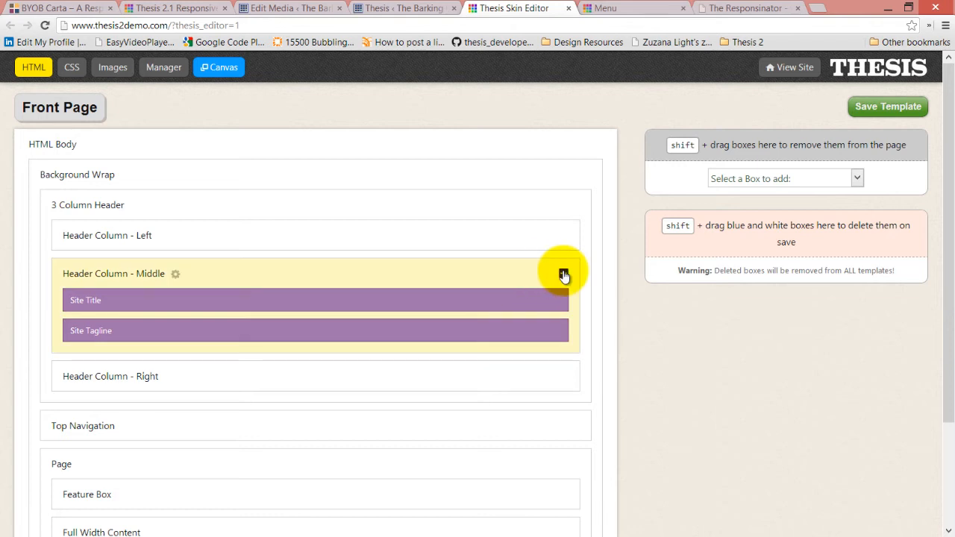
pyautogui.click(563, 271)
pyautogui.click(561, 316)
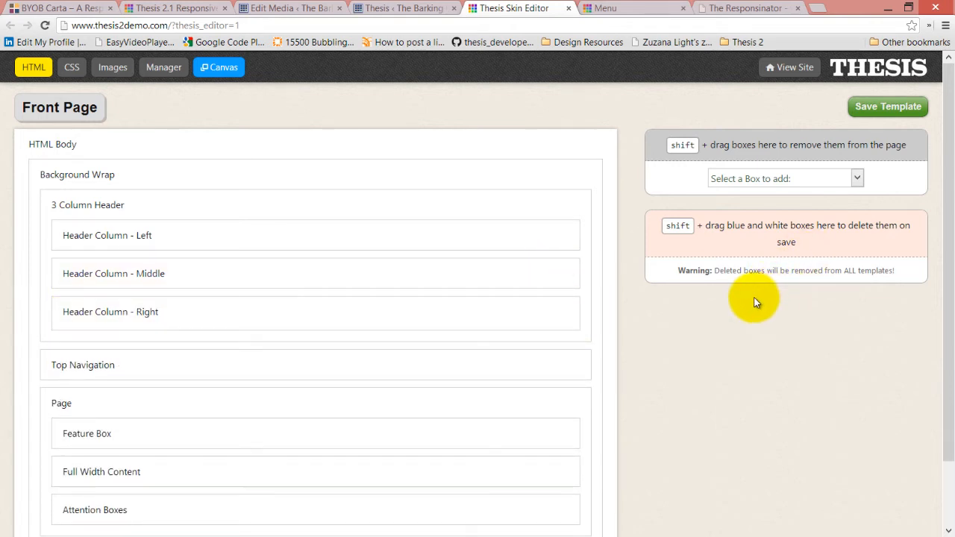
# Add a new Widgets box to the Front Page template.
pyautogui.click(858, 178)
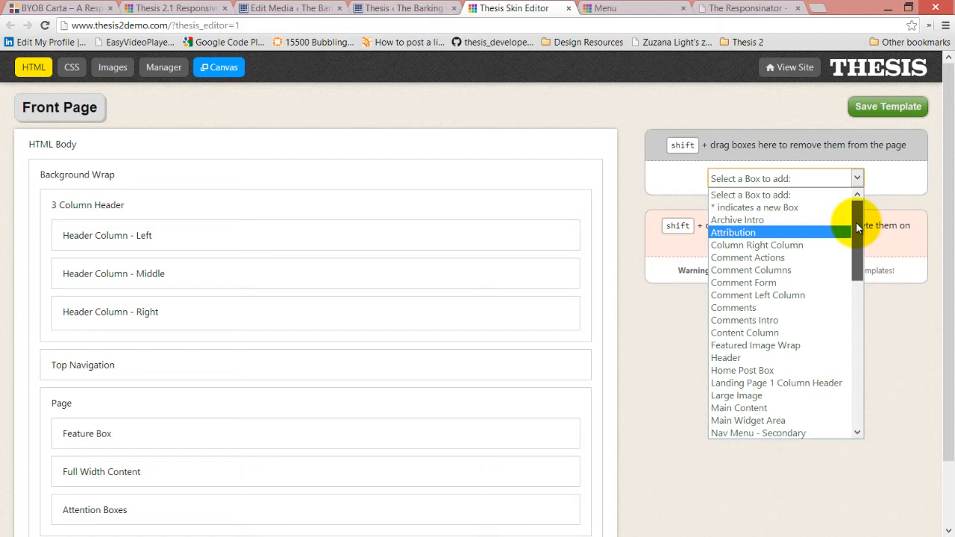
pyautogui.moveTo(856, 222); pyautogui.dragTo(853, 379)
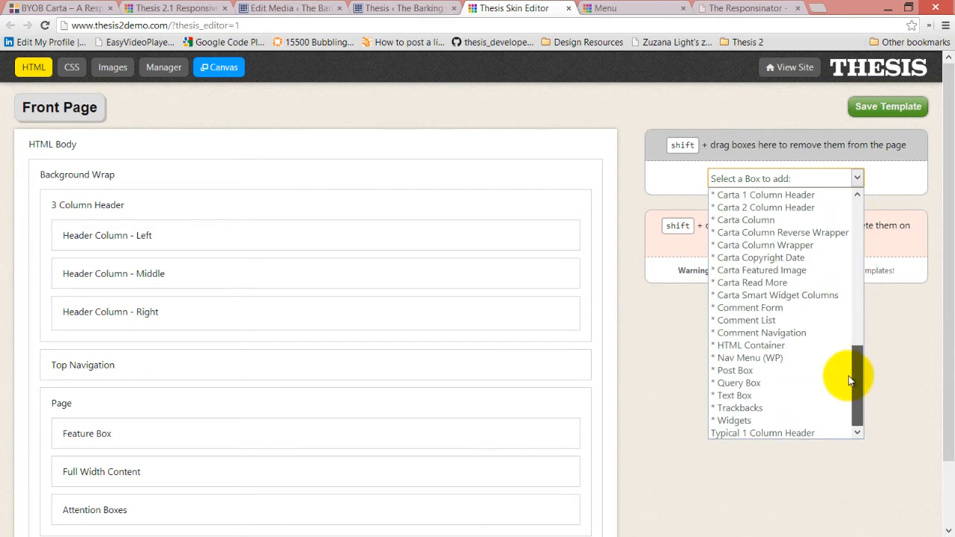
pyautogui.click(779, 418)
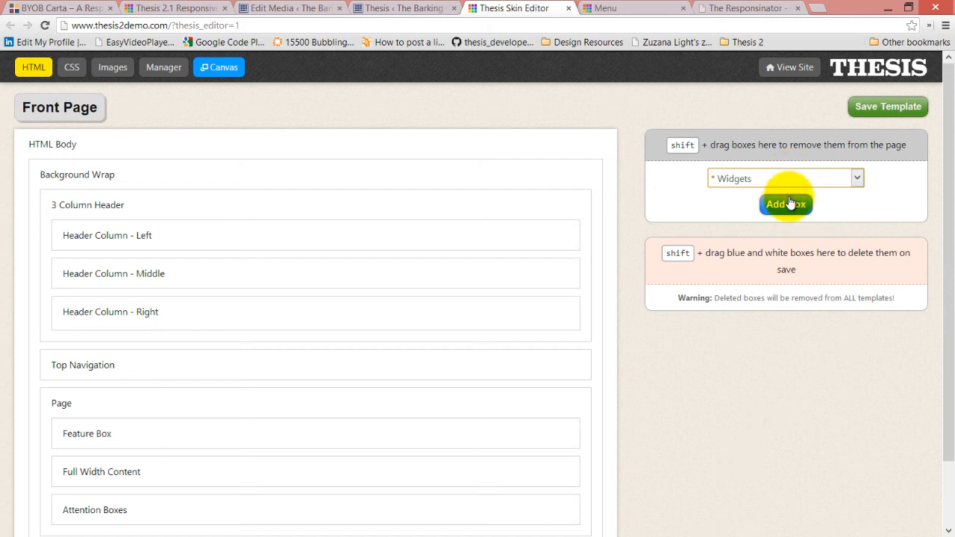
pyautogui.click(787, 204)
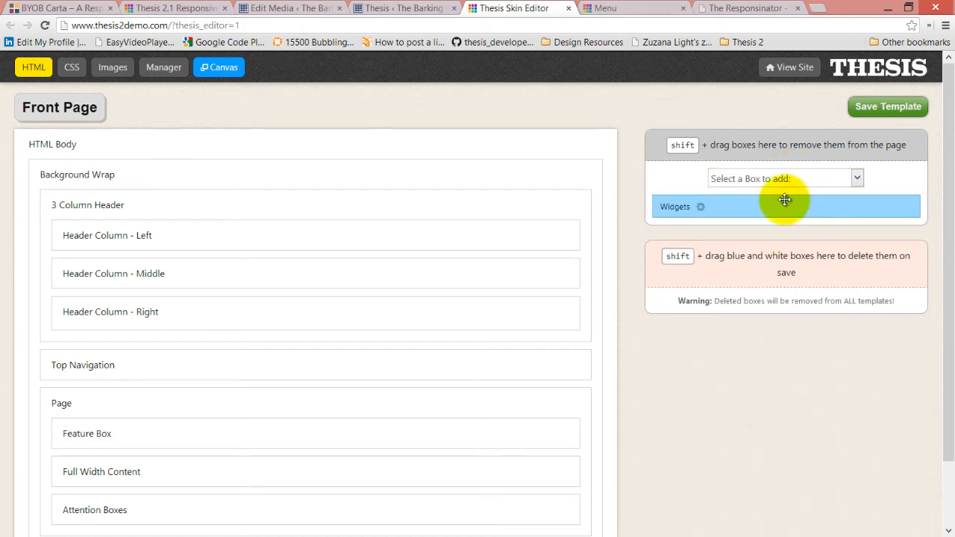
# Rename the new widgets box as "Header Widget Area" and place it inside Header Column - Right.
pyautogui.click(701, 207)
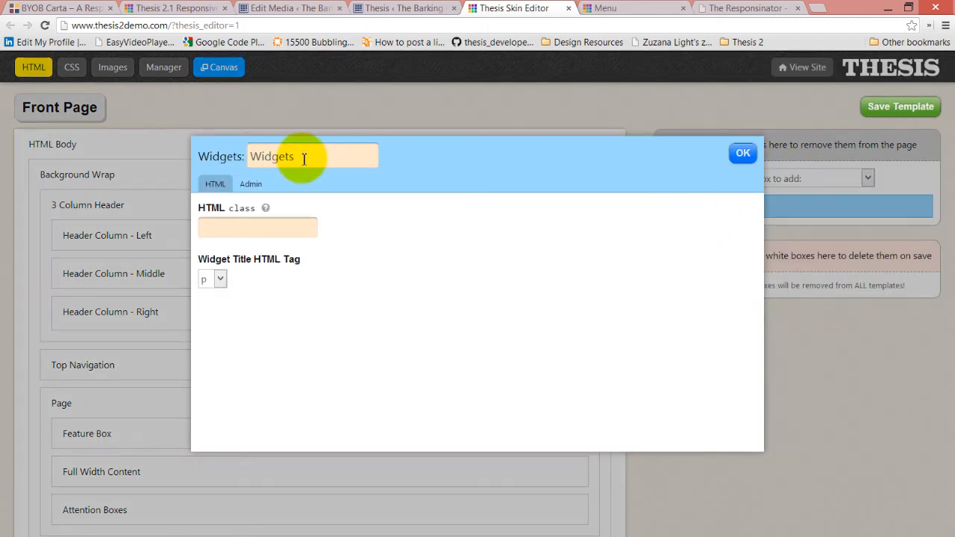
pyautogui.moveTo(288, 157); pyautogui.dragTo(222, 161)
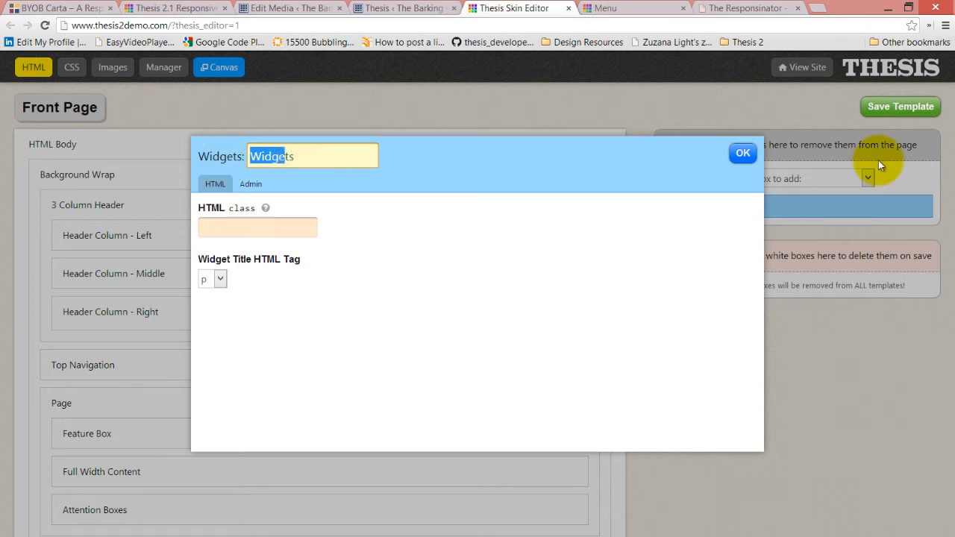
pyautogui.write('Header')
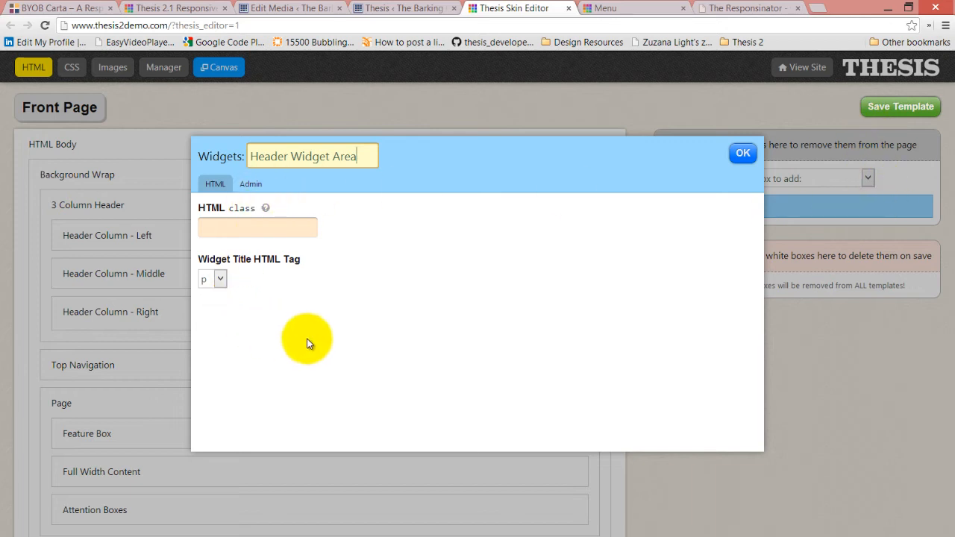
pyautogui.click(743, 154)
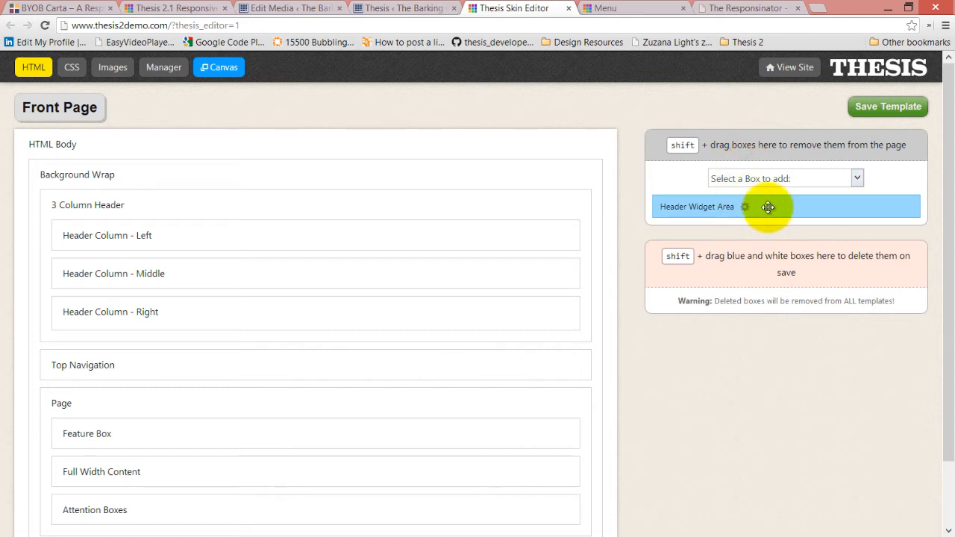
pyautogui.moveTo(769, 207); pyautogui.dragTo(290, 309)
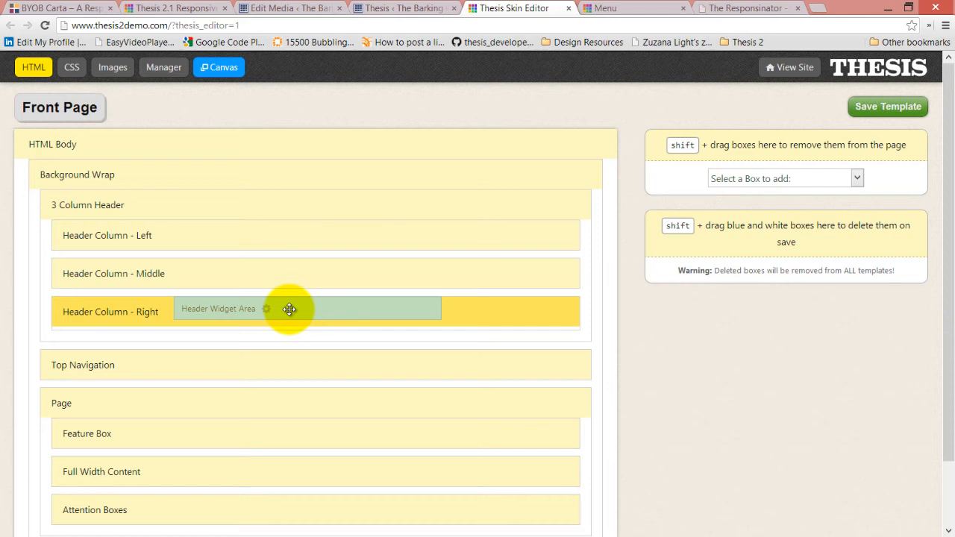
pyautogui.moveTo(290, 309); pyautogui.dragTo(290, 309)
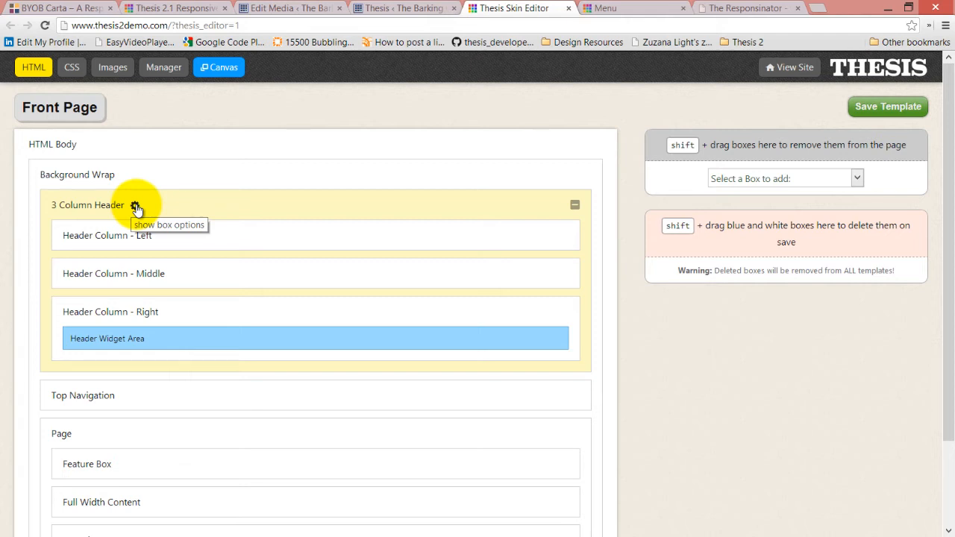
# Set the HTML id of the 3 Column Header wrapper to "header_columns".
pyautogui.click(135, 206)
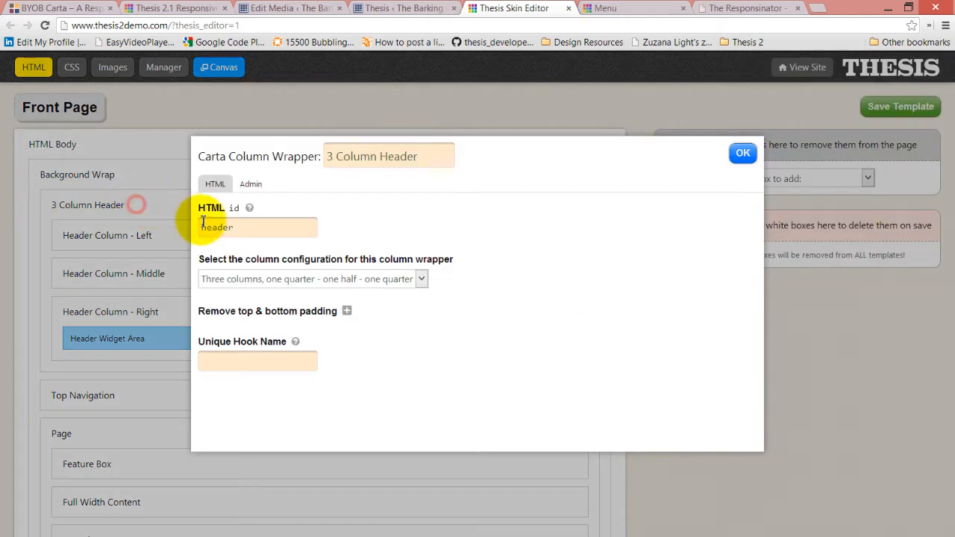
pyautogui.click(242, 222)
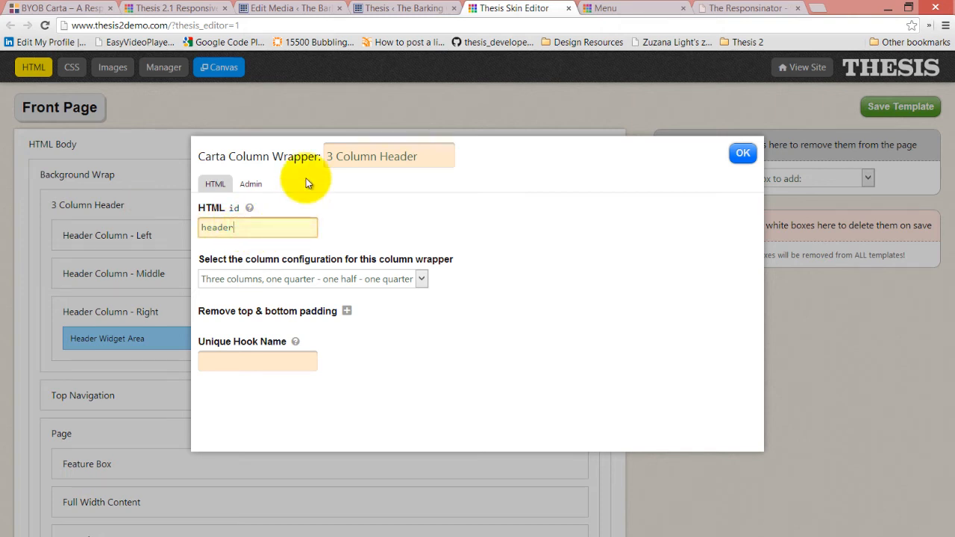
pyautogui.write('_columns')
pyautogui.click(741, 153)
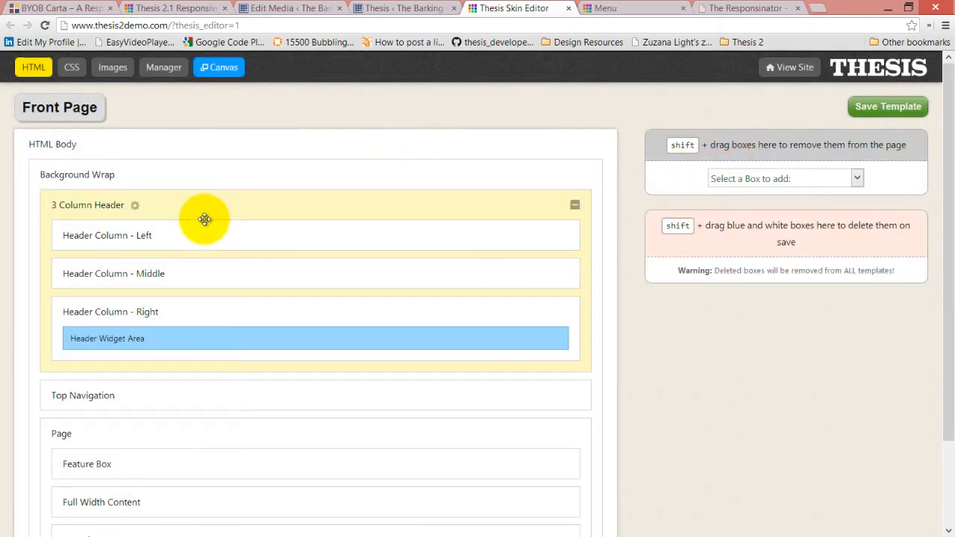
# View the site's home page to check the layout of the three-column header.
pyautogui.click(608, 7)
pyautogui.click(177, 242)
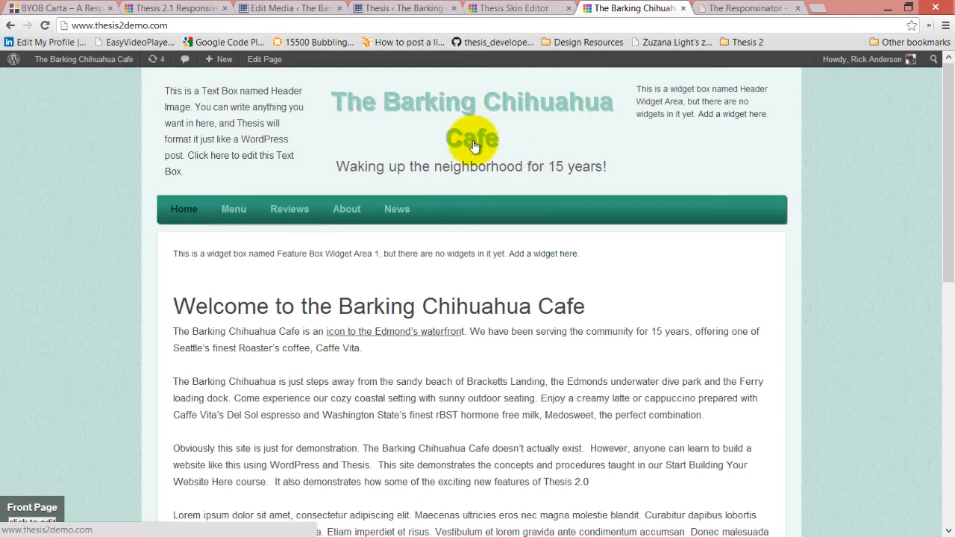
# Switch to the WordPress admin's Thesis page and open the Skin Content list of editable boxes.
pyautogui.click(530, 6)
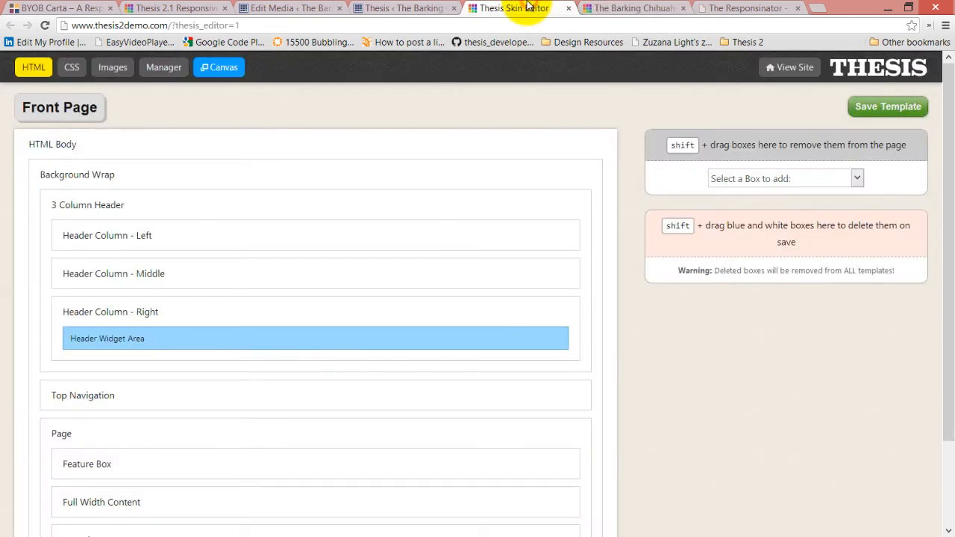
pyautogui.click(421, 7)
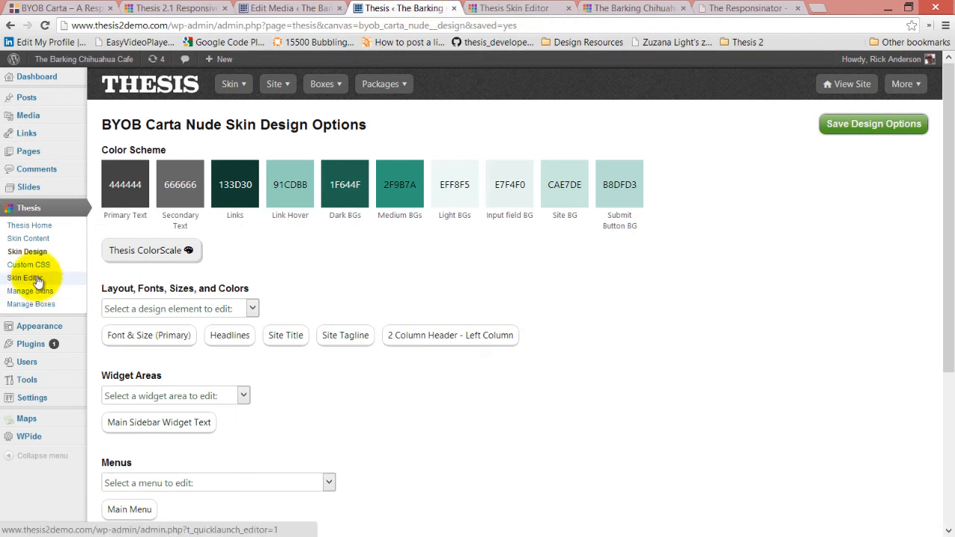
pyautogui.click(31, 240)
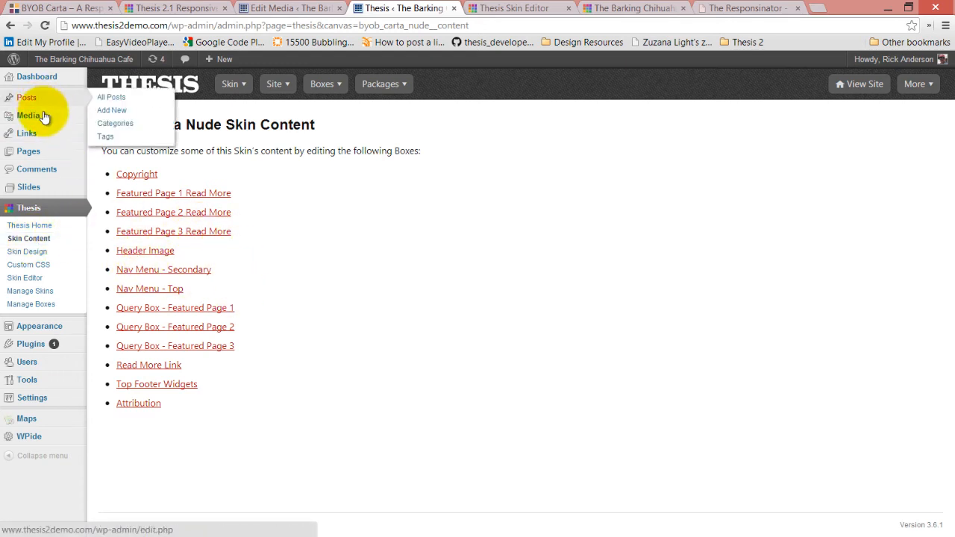
# Open the list of all pages in a new browser tab and open the Sandbox page for editing.
pyautogui.moveTo(47, 157)
pyautogui.rightClick(112, 152)
pyautogui.click(138, 161)
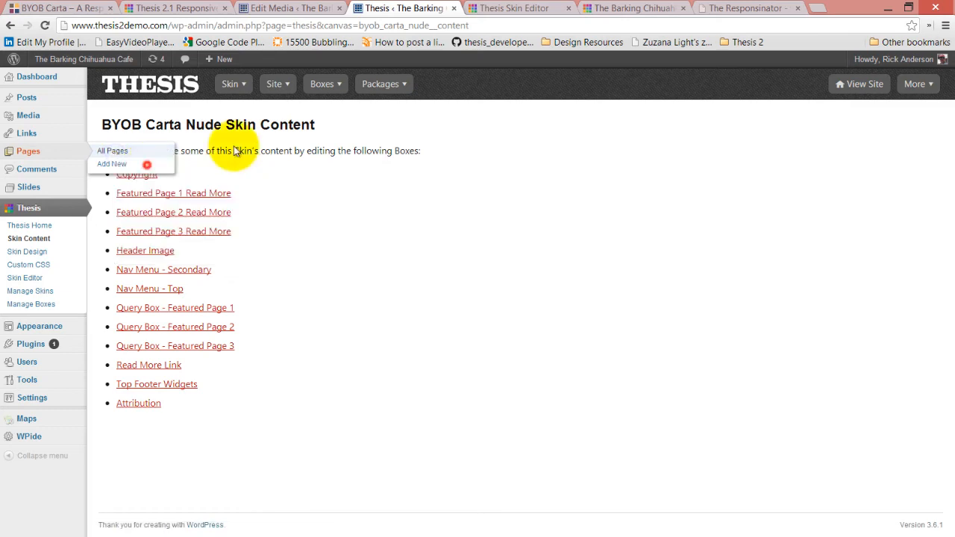
pyautogui.click(485, 6)
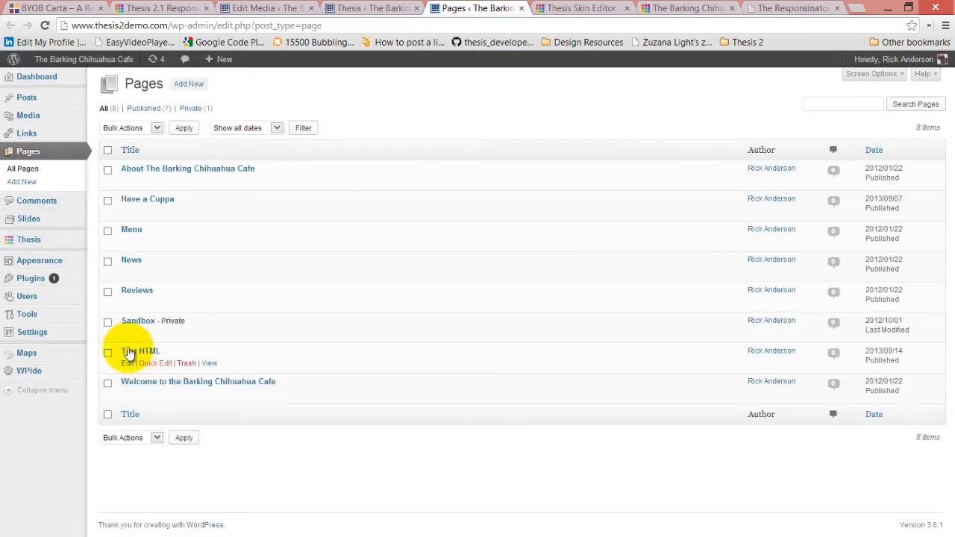
pyautogui.click(127, 333)
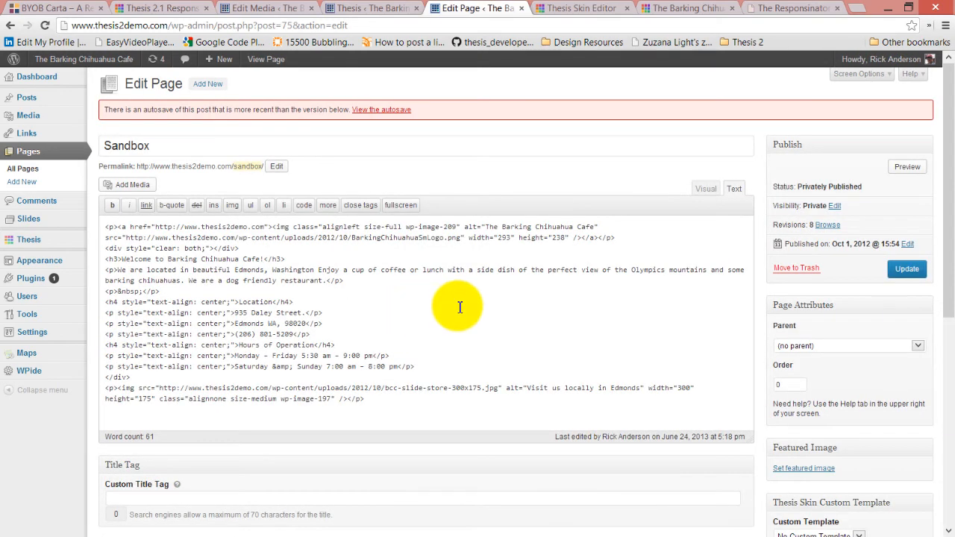
# Examine the Sandbox page's existing content in both its visual and text (HTML) views.
pyautogui.scroll(-2, 319, 359)
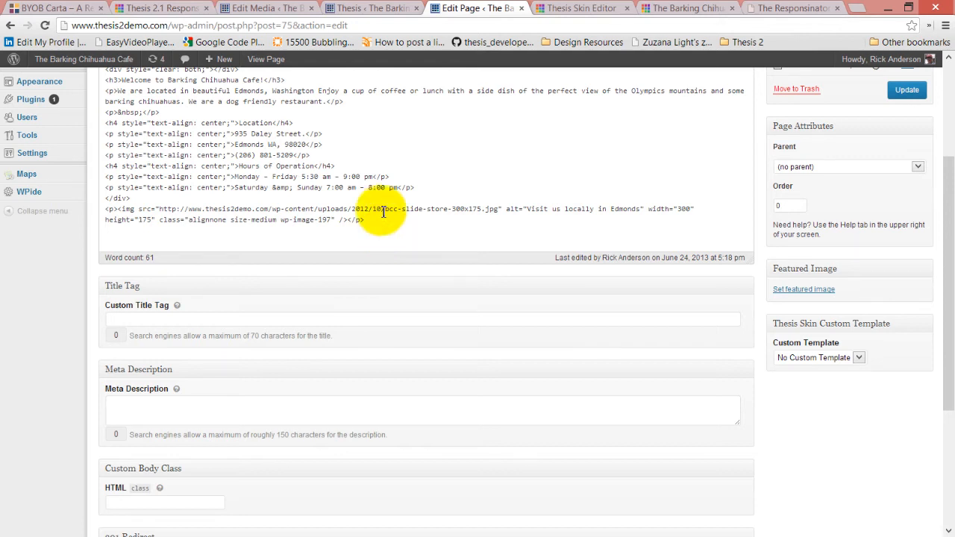
pyautogui.scroll(3, 379, 200)
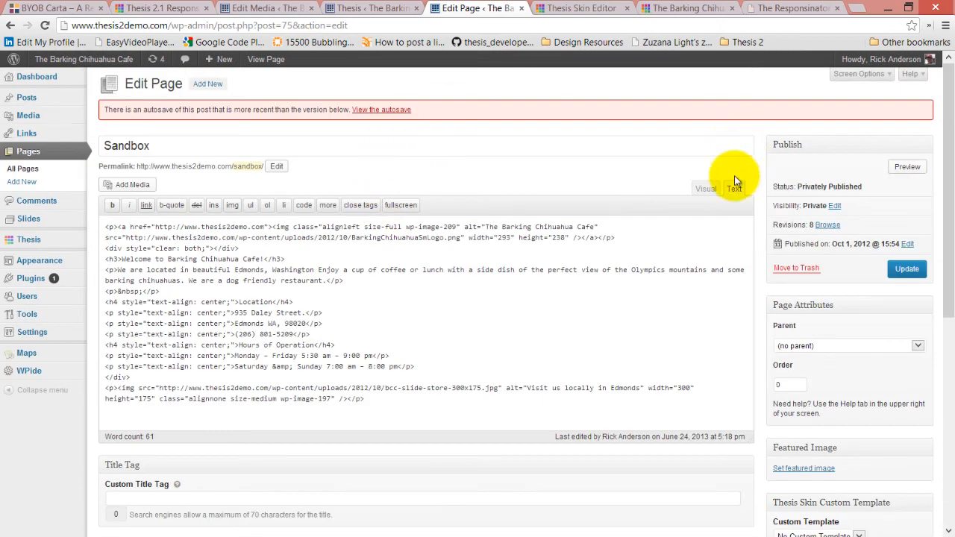
pyautogui.click(706, 188)
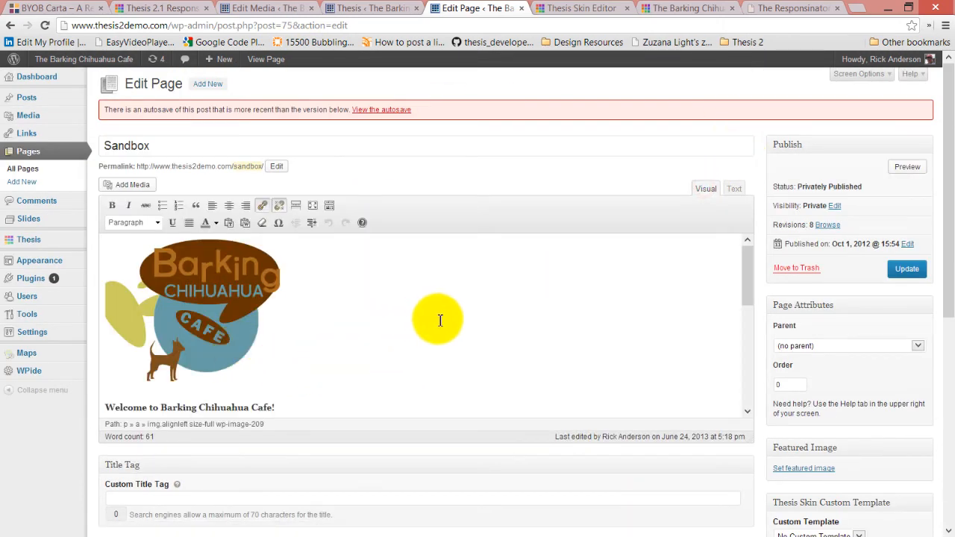
pyautogui.scroll(-6, 441, 321)
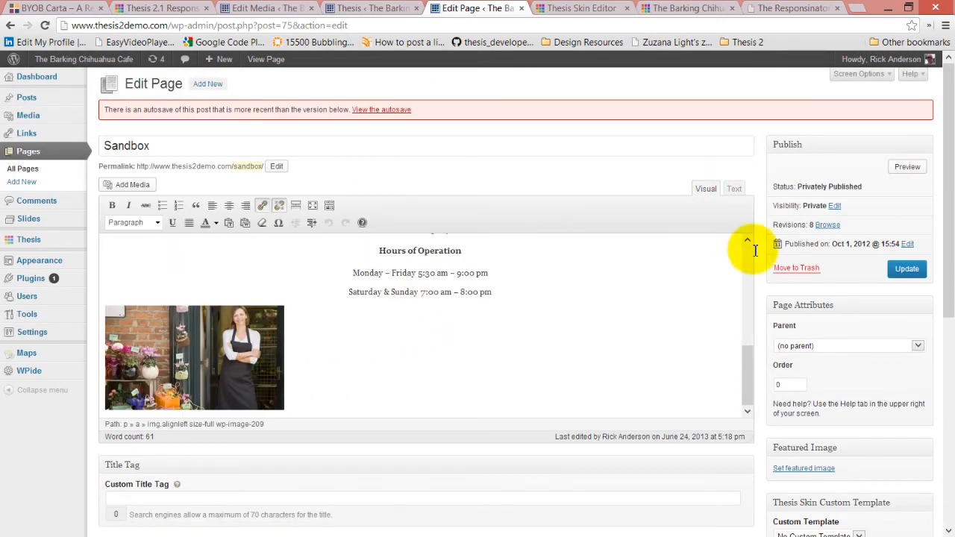
pyautogui.click(735, 188)
pyautogui.scroll(-3, 348, 374)
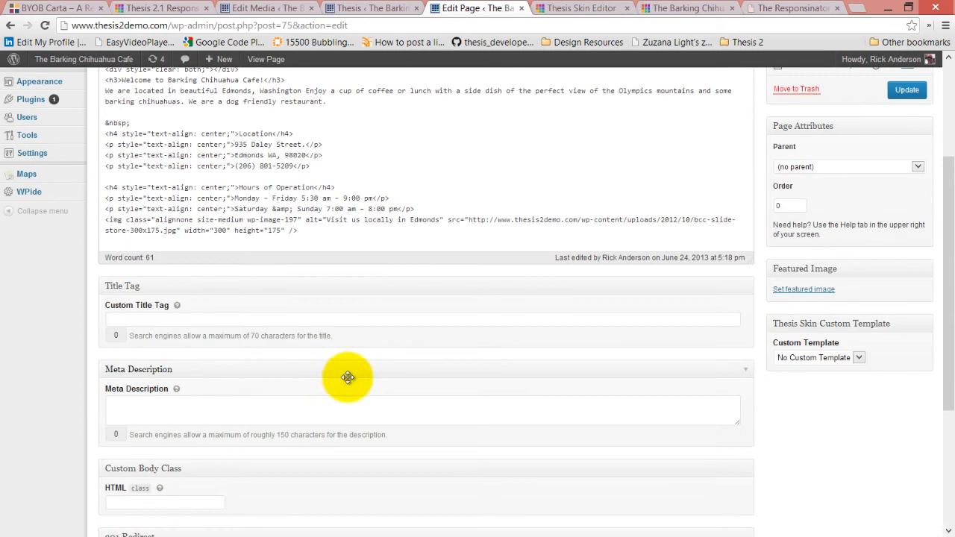
# Delete the store image code from the end of the Sandbox page's HTML and check the remaining content in the visual view.
pyautogui.moveTo(313, 230); pyautogui.dragTo(81, 218)
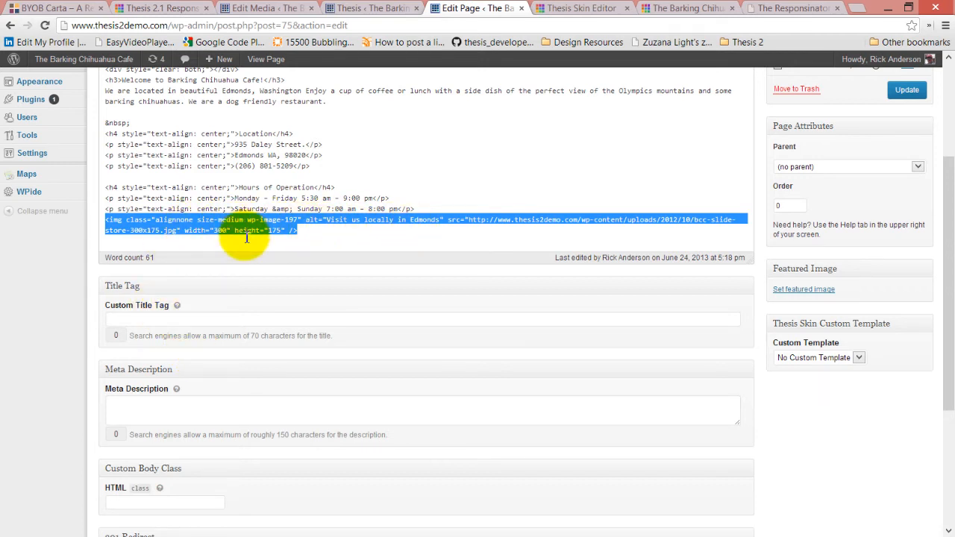
pyautogui.press('Delete')
pyautogui.scroll(3, 590, 283)
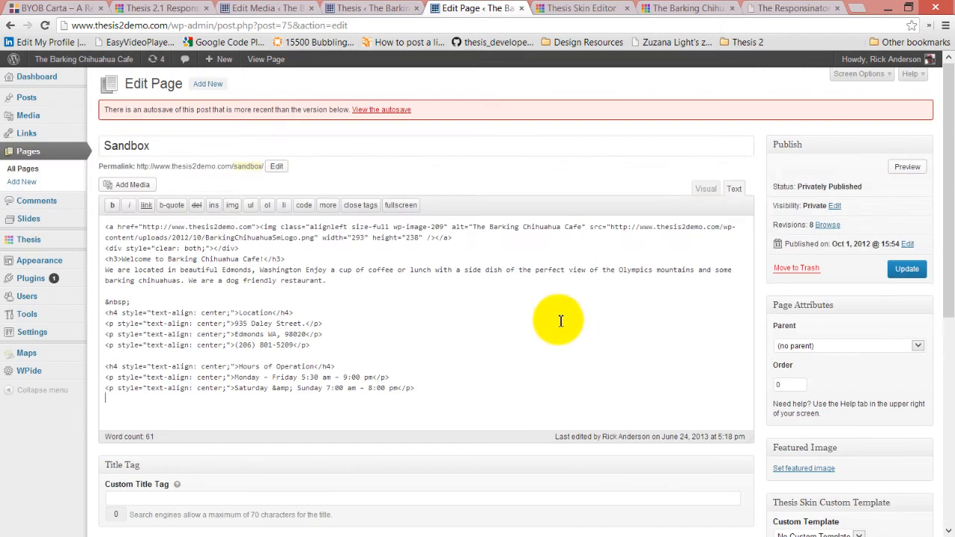
pyautogui.click(705, 189)
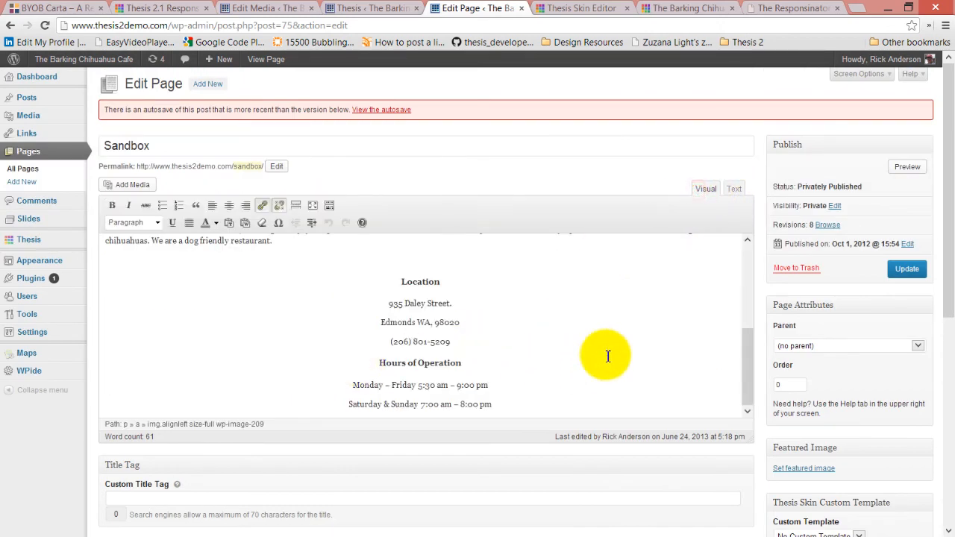
pyautogui.scroll(-5, 606, 357)
pyautogui.scroll(4, 590, 277)
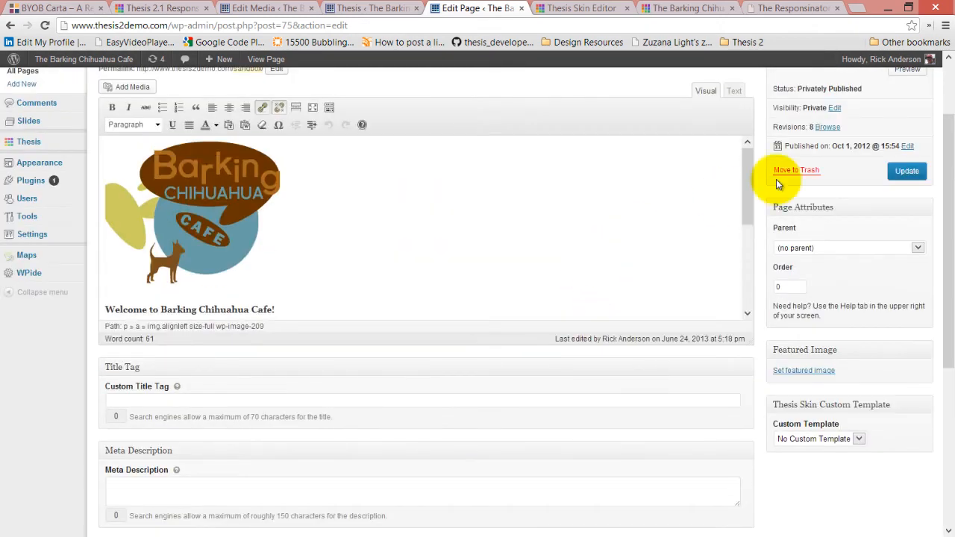
pyautogui.moveTo(743, 172); pyautogui.dragTo(740, 251)
pyautogui.click(623, 305)
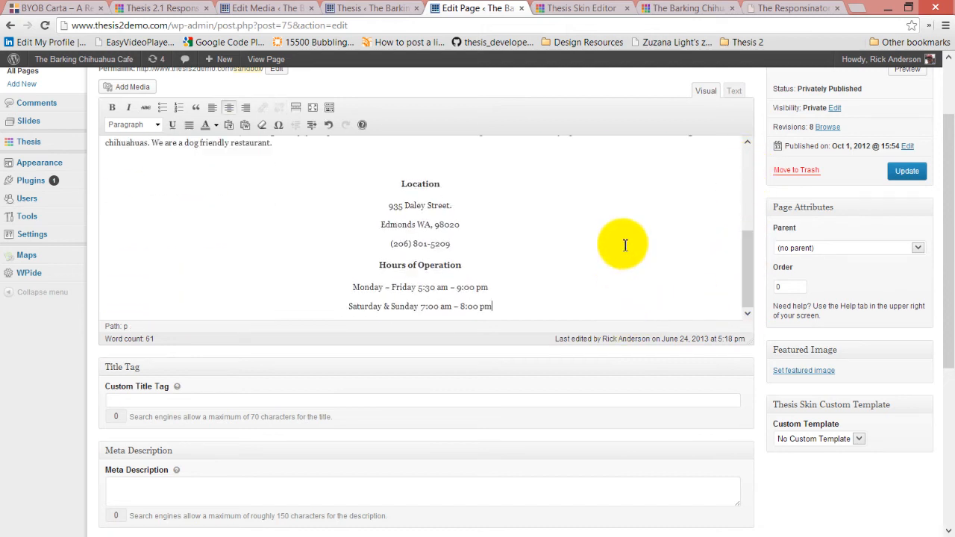
# In the page's HTML view, add media below the Saturday & Sunday hours and choose bcc-slide-store.jpg from the library.
pyautogui.click(735, 90)
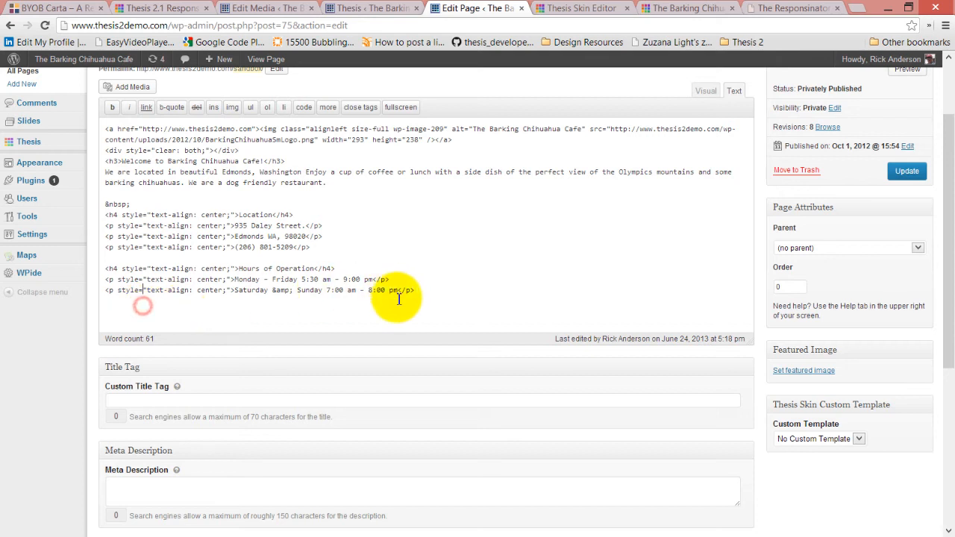
pyautogui.click(441, 295)
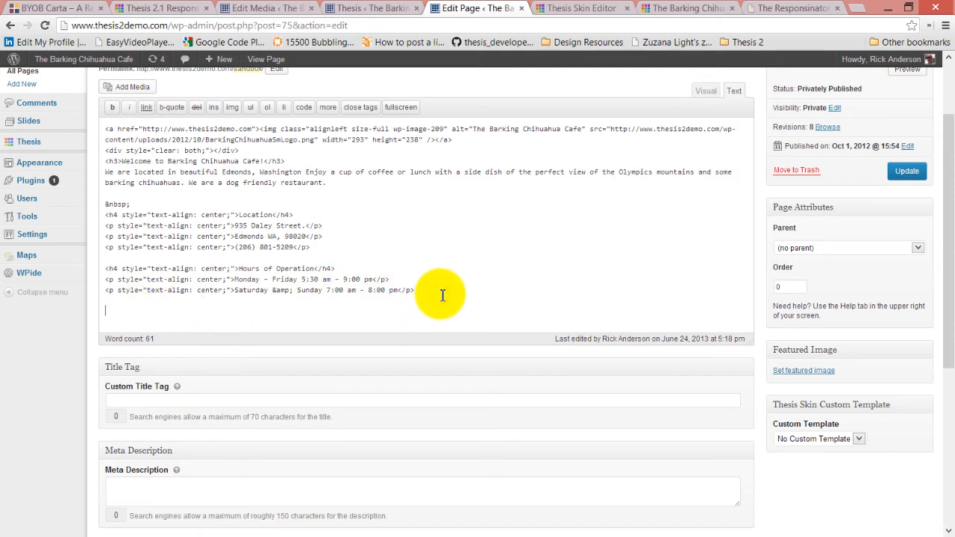
pyautogui.click(108, 88)
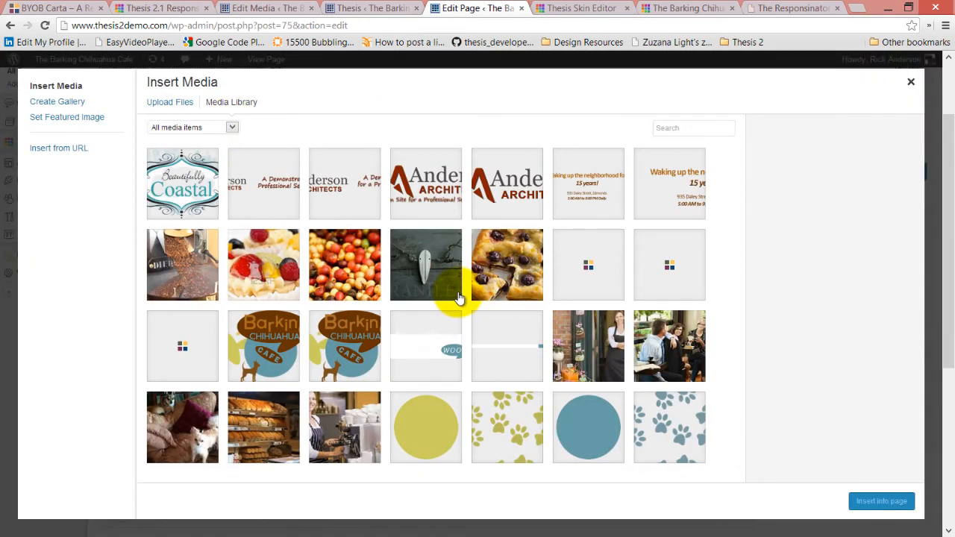
pyautogui.click(595, 337)
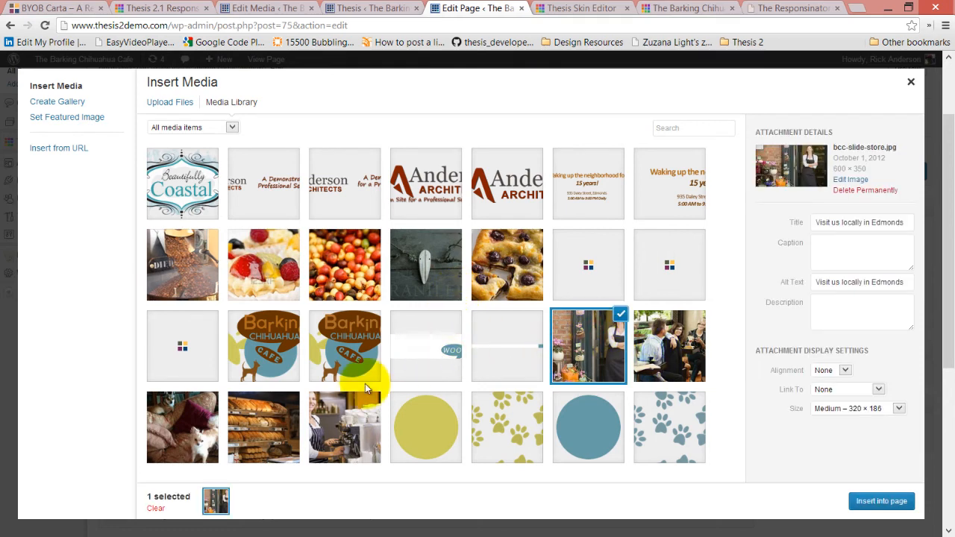
pyautogui.click(359, 430)
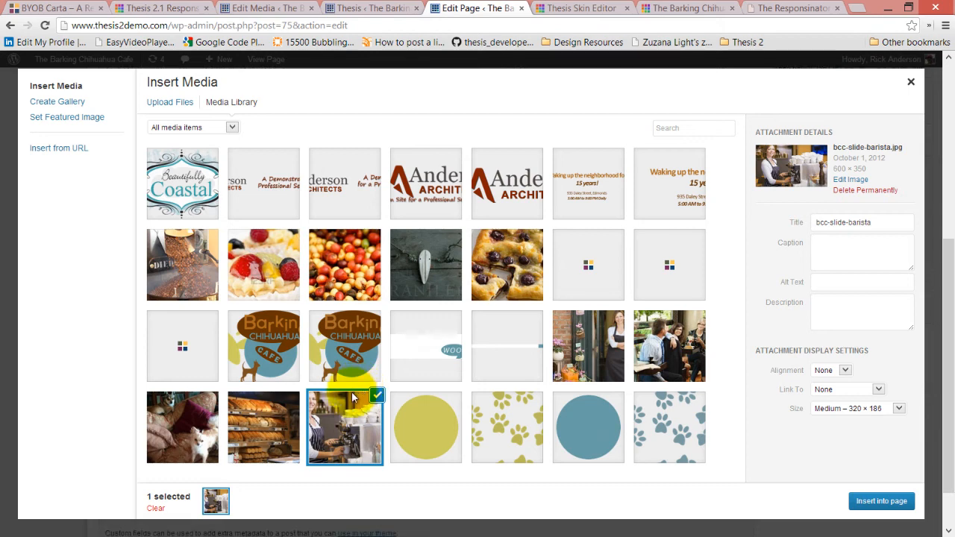
pyautogui.click(724, 280)
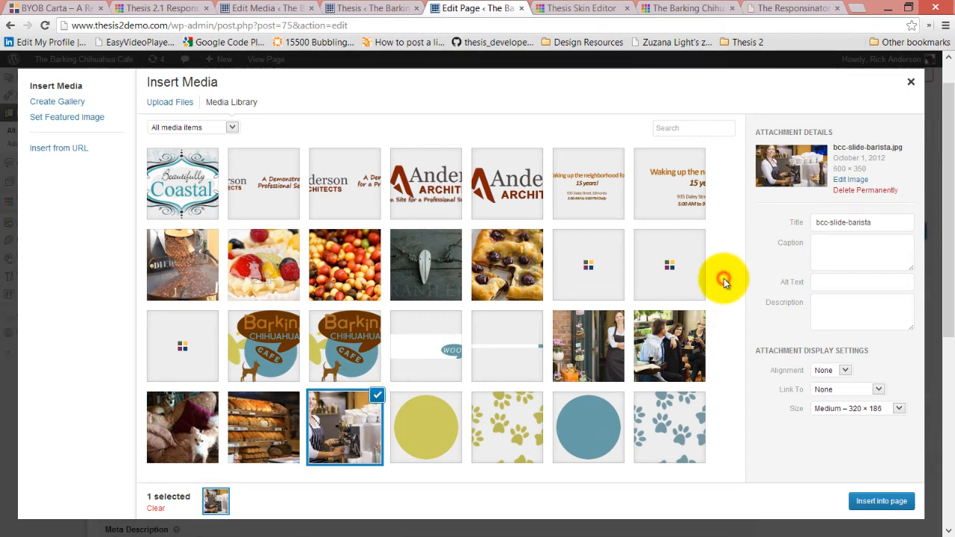
pyautogui.scroll(-5, 723, 284)
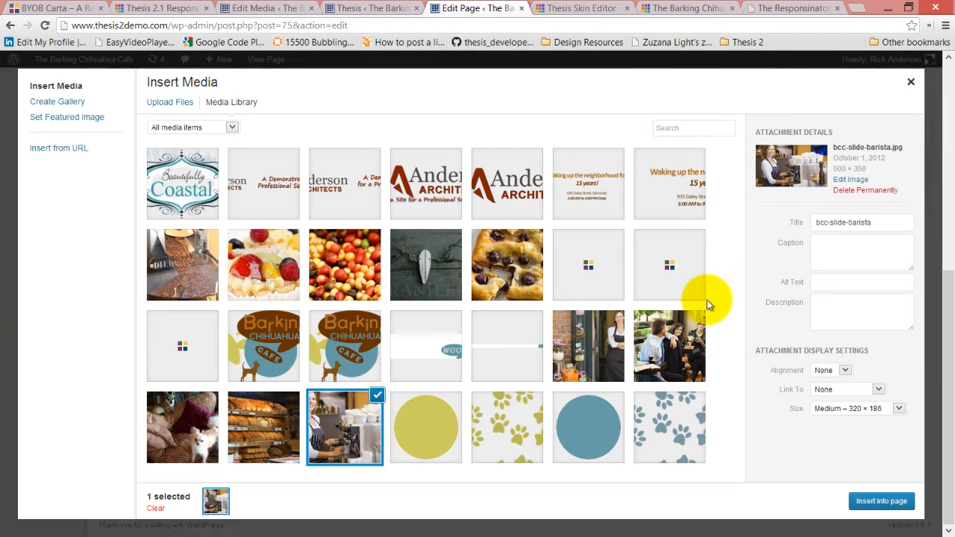
pyautogui.click(180, 431)
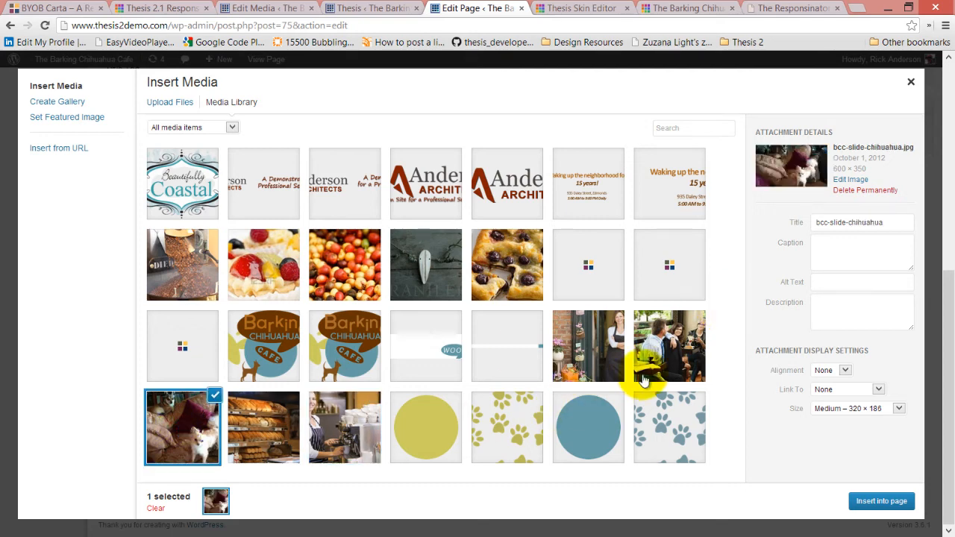
pyautogui.click(654, 349)
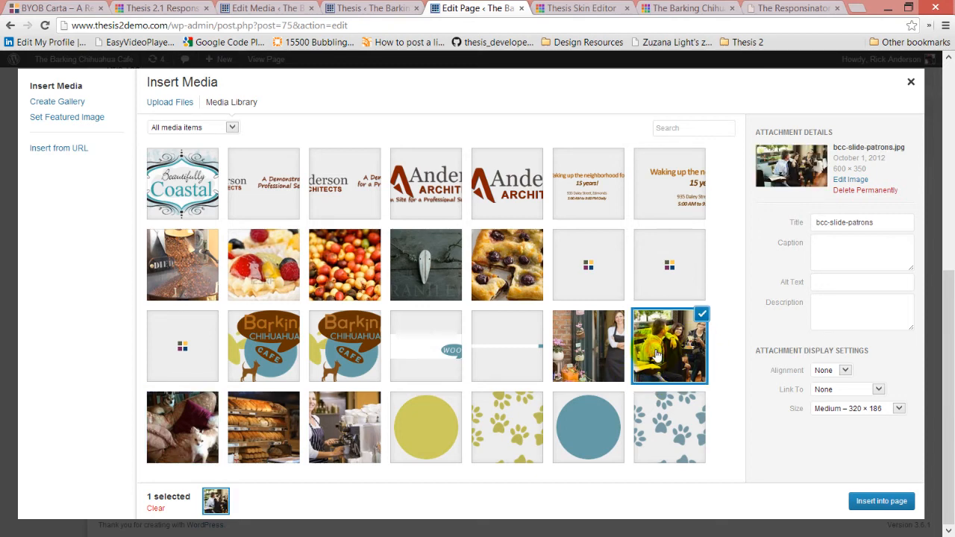
pyautogui.click(588, 355)
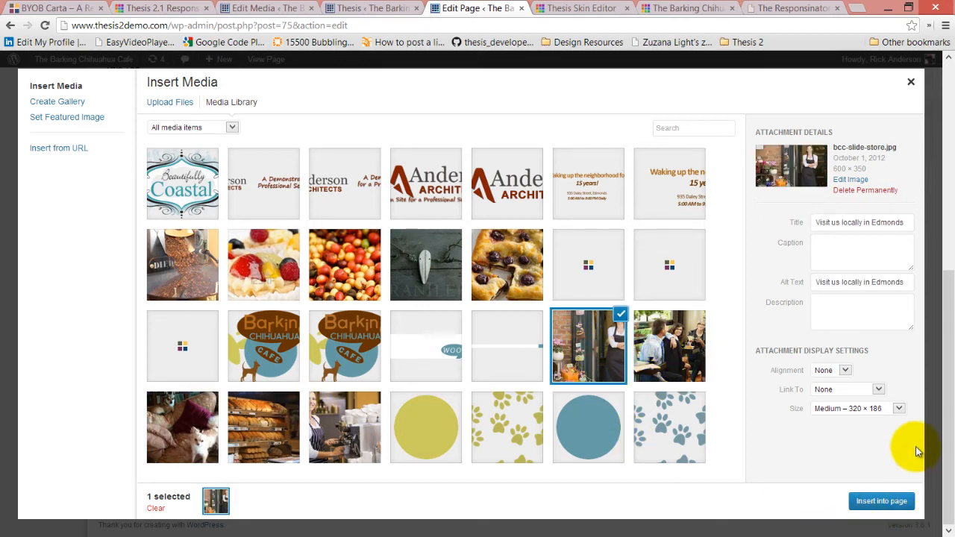
pyautogui.click(899, 408)
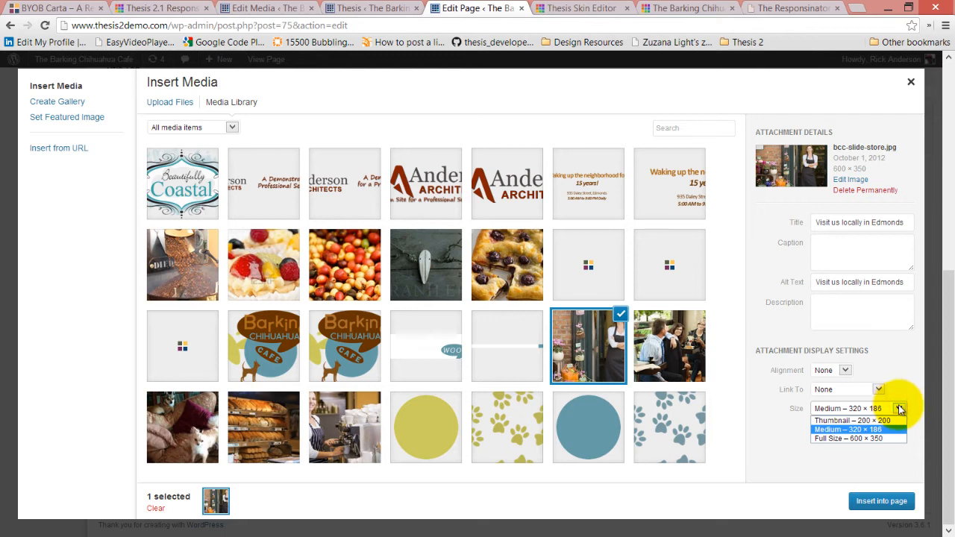
pyautogui.click(889, 430)
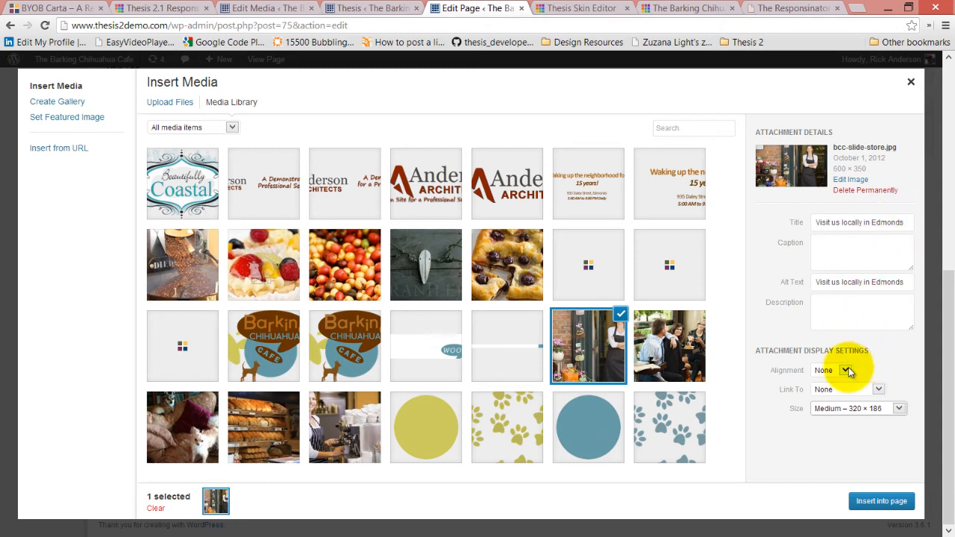
pyautogui.click(880, 390)
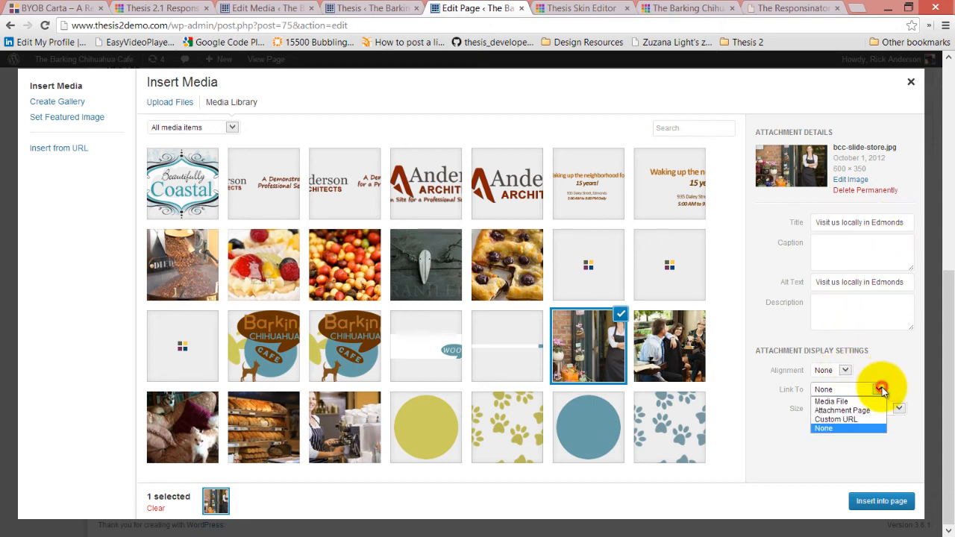
pyautogui.click(837, 419)
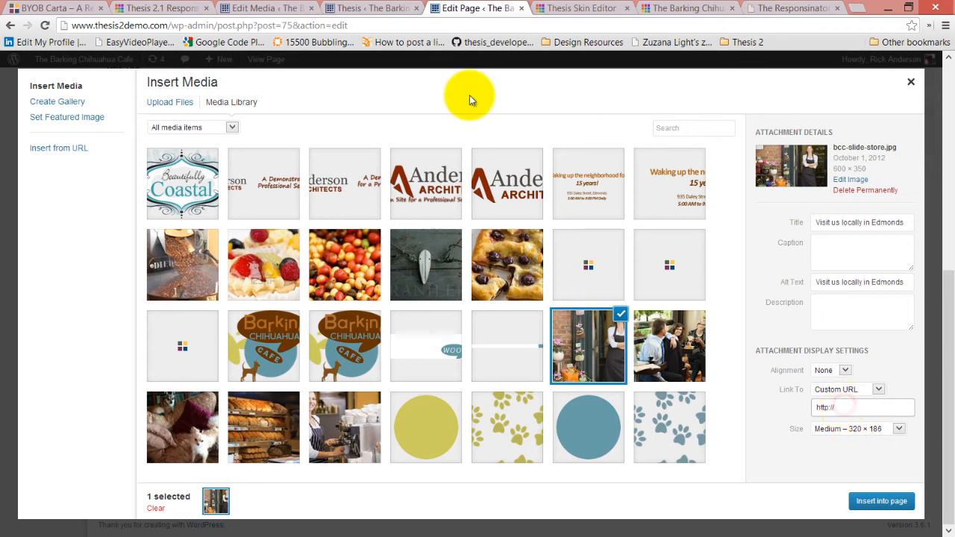
pyautogui.doubleClick(169, 25)
pyautogui.moveTo(43, 24); pyautogui.dragTo(9, 34)
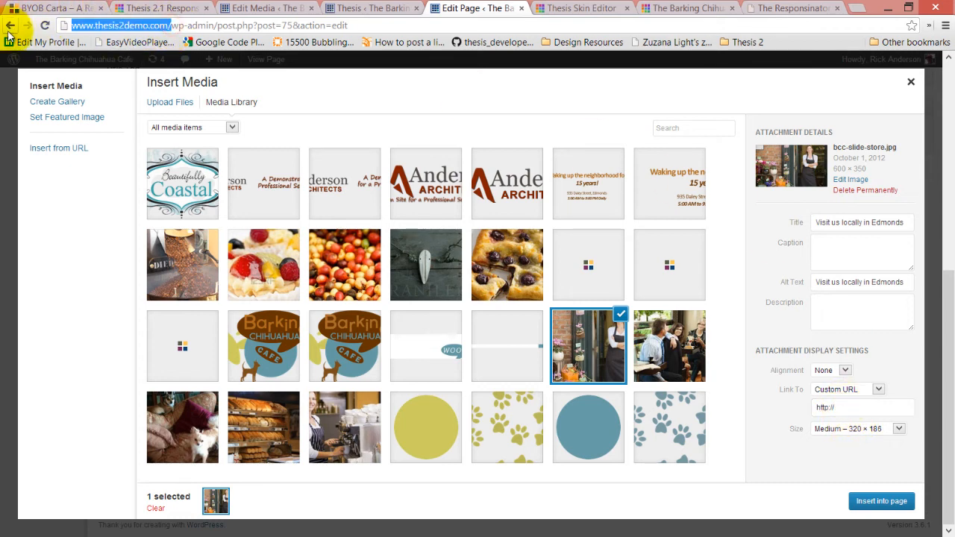
pyautogui.click(868, 406)
pyautogui.moveTo(868, 407); pyautogui.dragTo(757, 417)
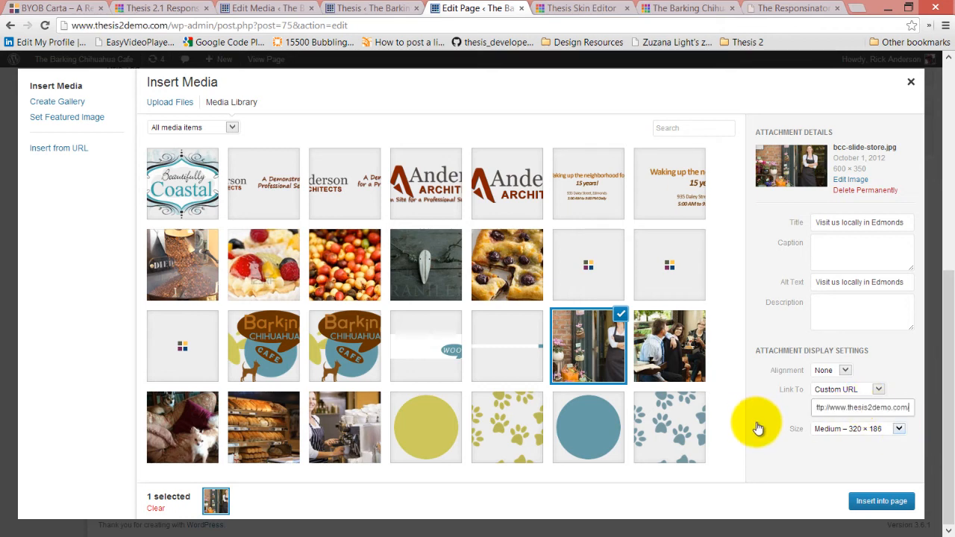
pyautogui.click(790, 464)
pyautogui.click(895, 502)
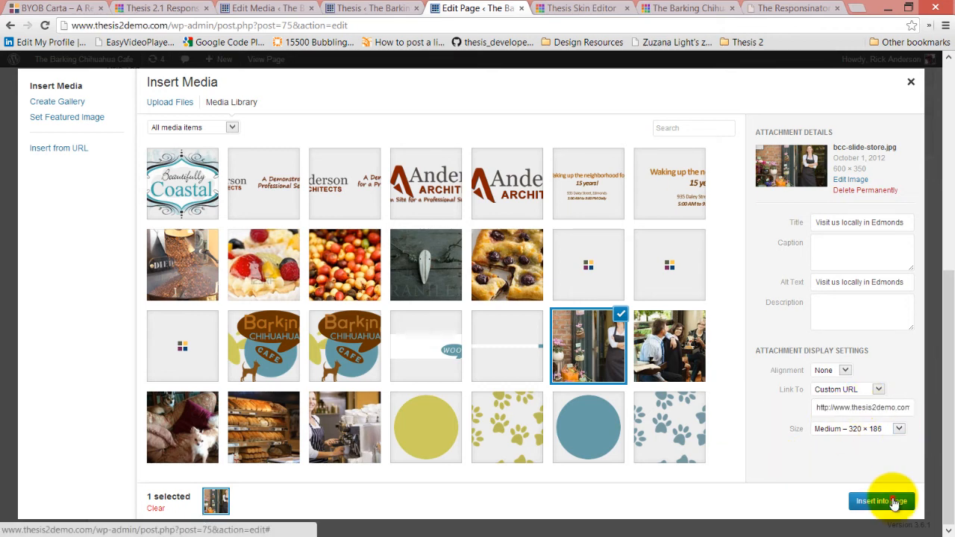
# Copy the inserted linked image code and open the Header Image box from Thesis's Skin Content.
pyautogui.moveTo(530, 327); pyautogui.dragTo(120, 304)
pyautogui.hotkey('ctrl', 'c')
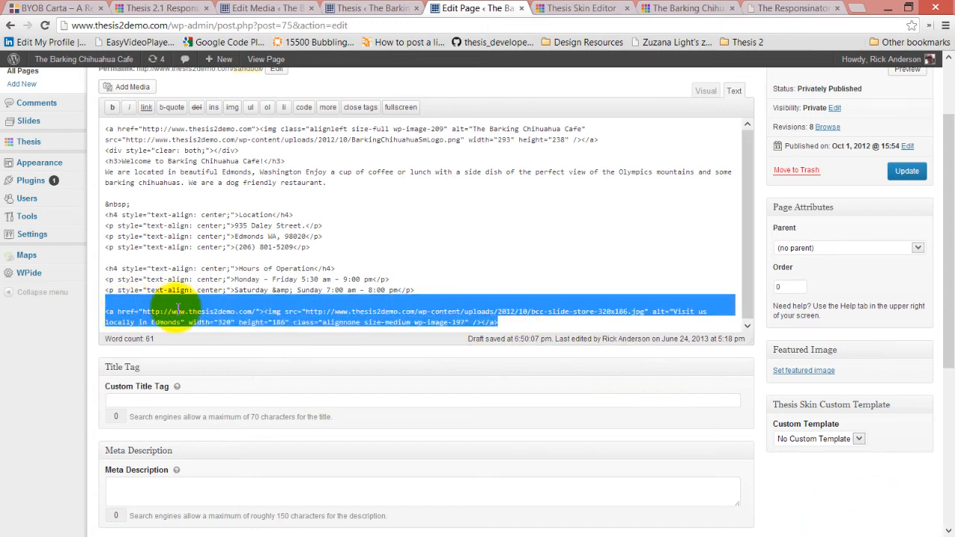
pyautogui.moveTo(45, 172)
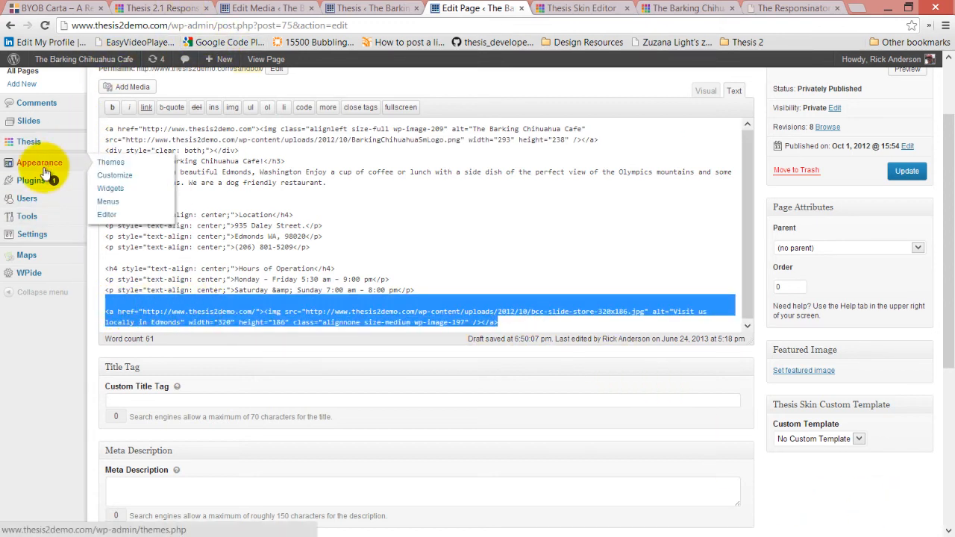
pyautogui.moveTo(30, 141)
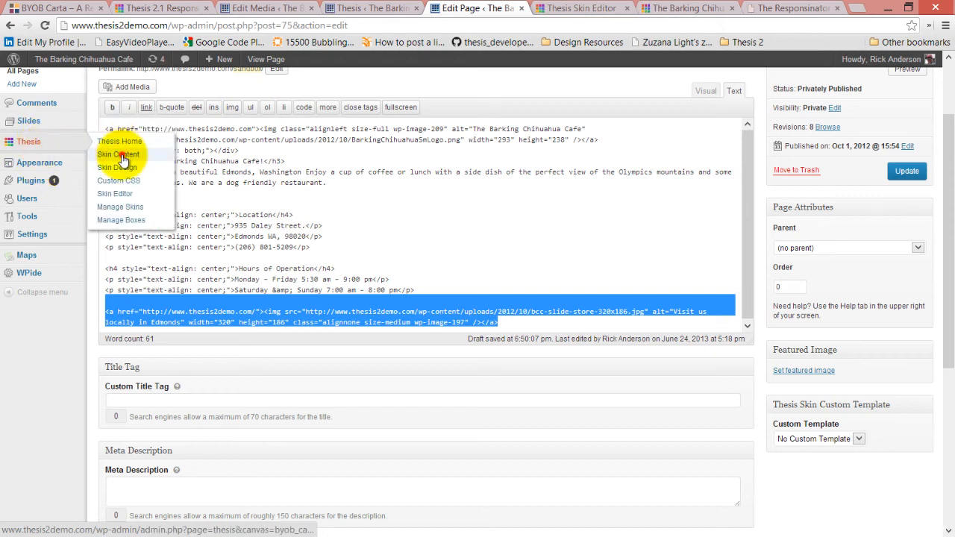
pyautogui.click(122, 155)
pyautogui.click(440, 158)
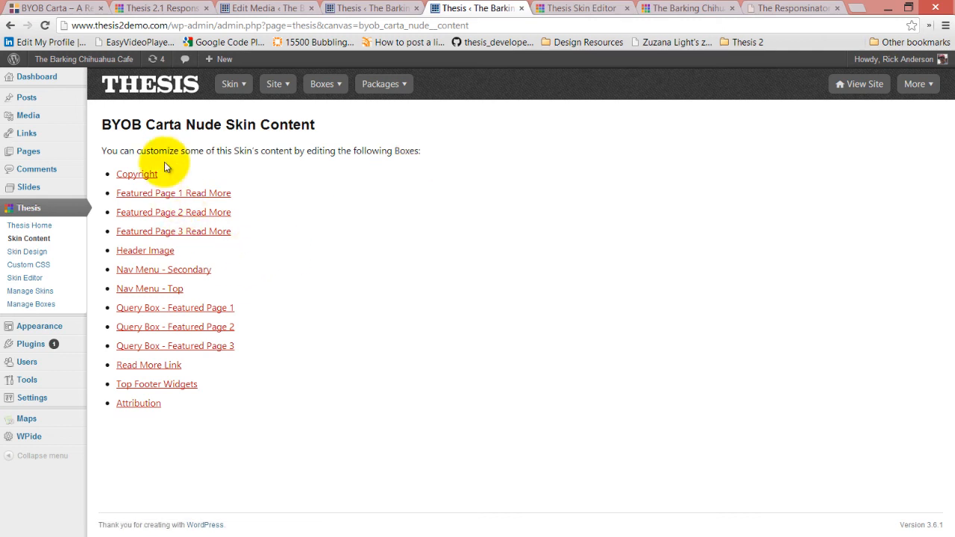
pyautogui.click(152, 258)
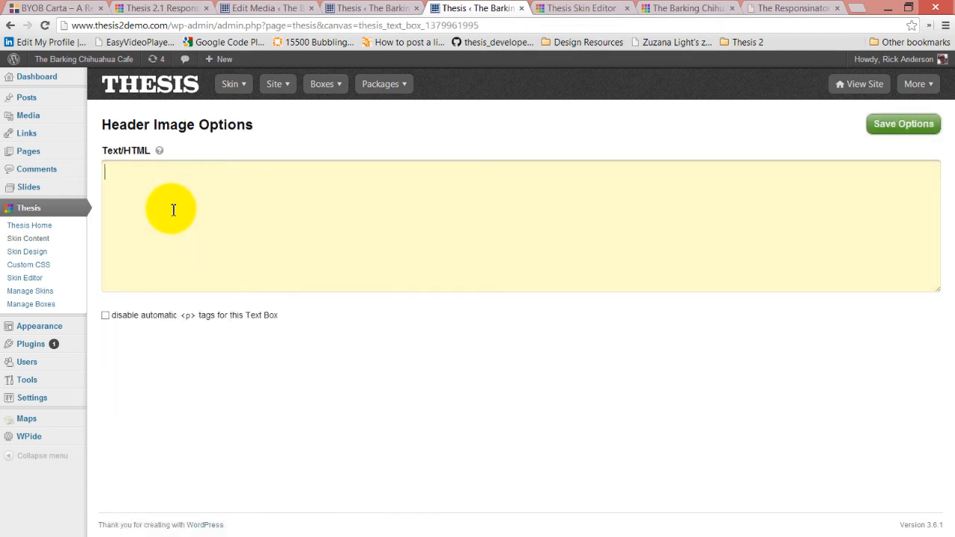
# Paste the image code without its blank first line, disable automatic <p> tags, and save the Header Image options.
pyautogui.hotkey('ctrl', 'v')
pyautogui.click(106, 316)
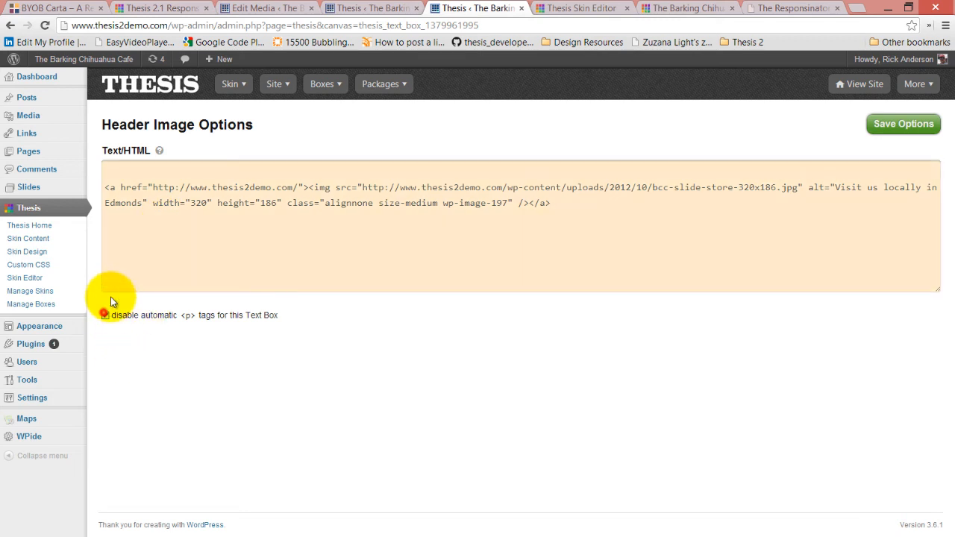
pyautogui.click(106, 173)
pyautogui.press('Delete')
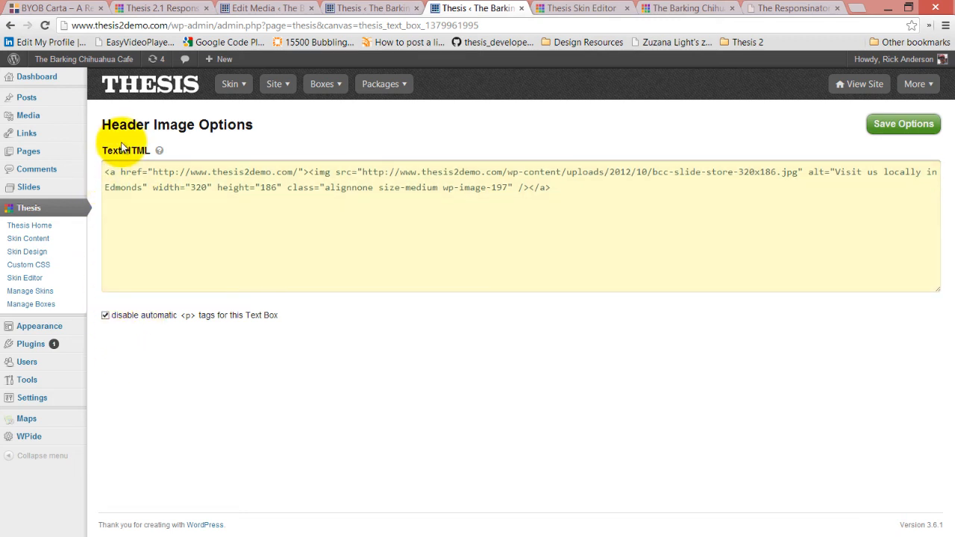
pyautogui.click(916, 126)
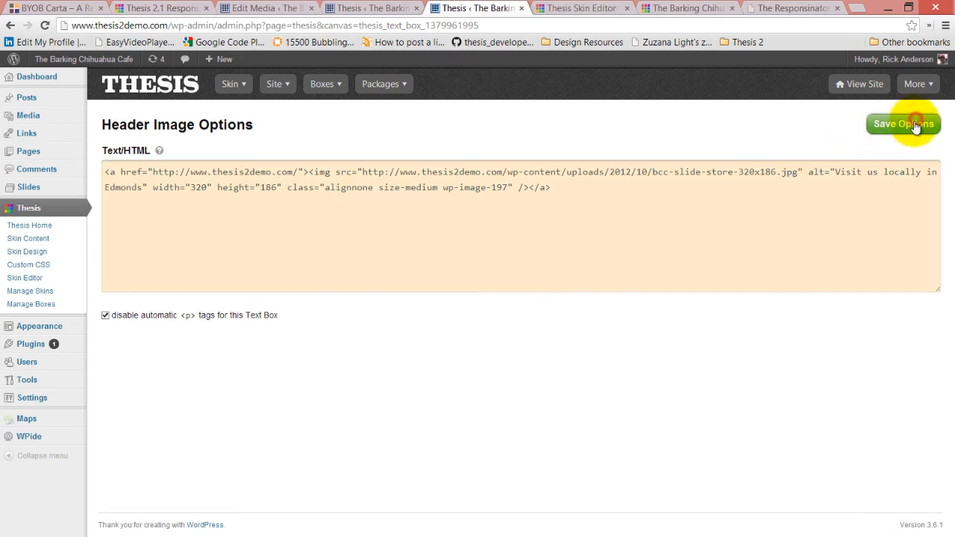
# Reload the site's home page and narrow the browser window to phone width to check the header image's responsive layout.
pyautogui.click(579, 7)
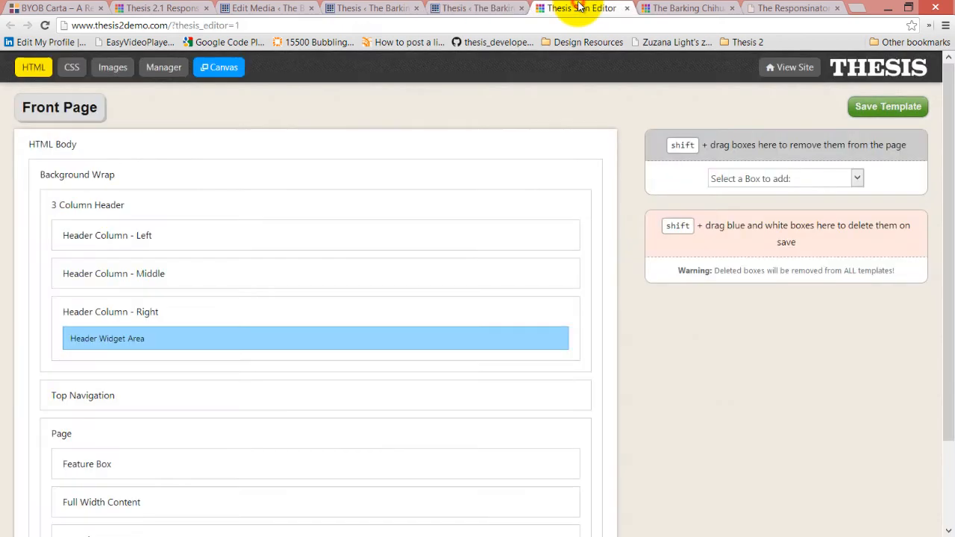
pyautogui.click(679, 7)
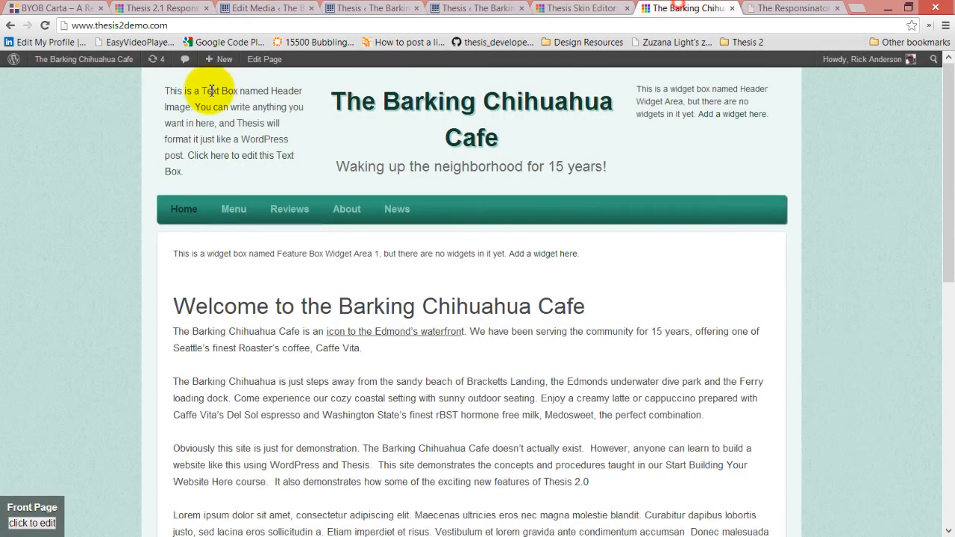
pyautogui.click(45, 25)
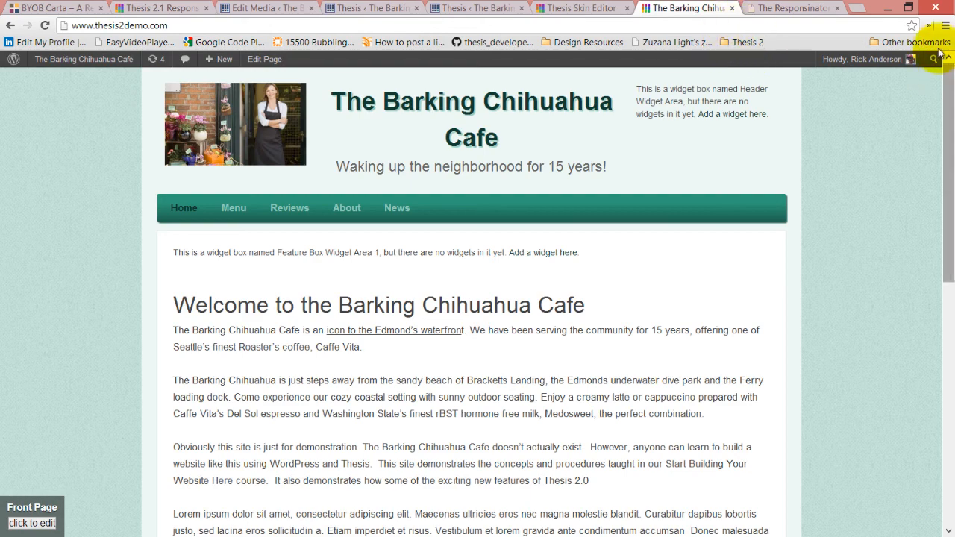
pyautogui.click(909, 8)
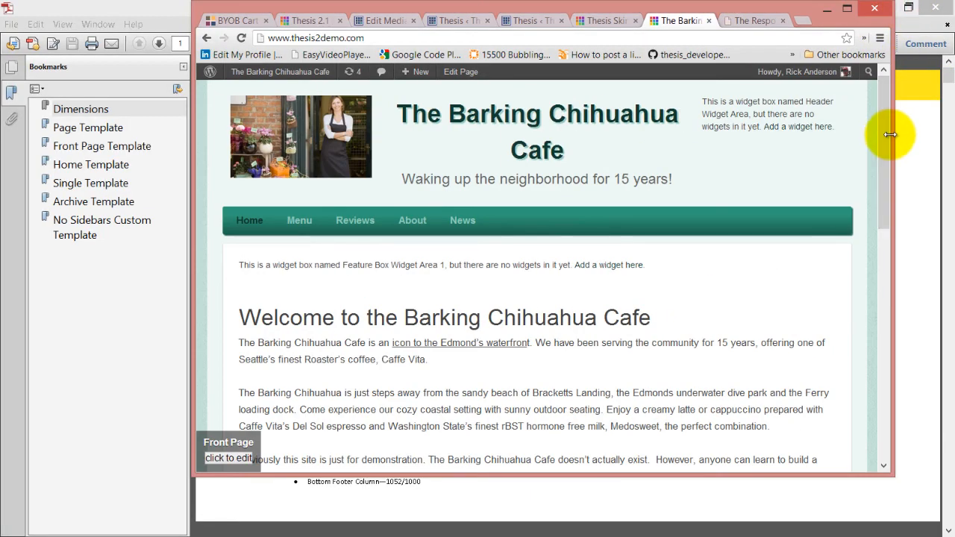
pyautogui.moveTo(890, 135); pyautogui.dragTo(383, 285)
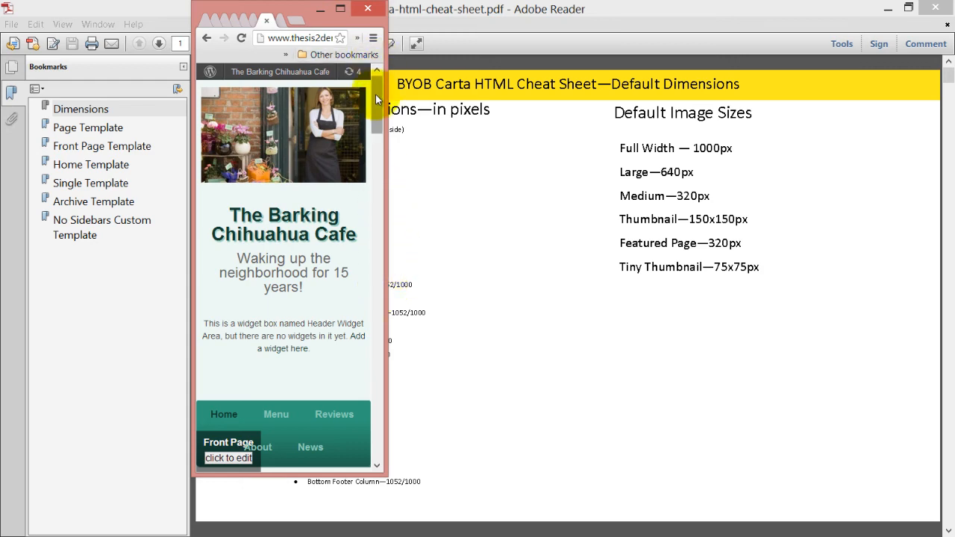
# Widen the browser window from phone width and maximize it to check the three-column header at full size.
pyautogui.moveTo(375, 94); pyautogui.dragTo(370, 72)
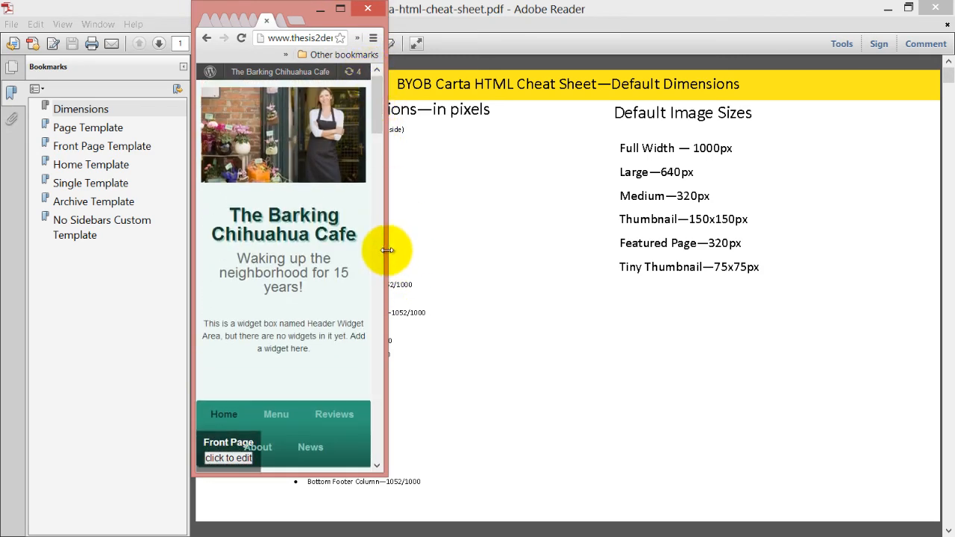
pyautogui.moveTo(387, 250); pyautogui.dragTo(912, 206)
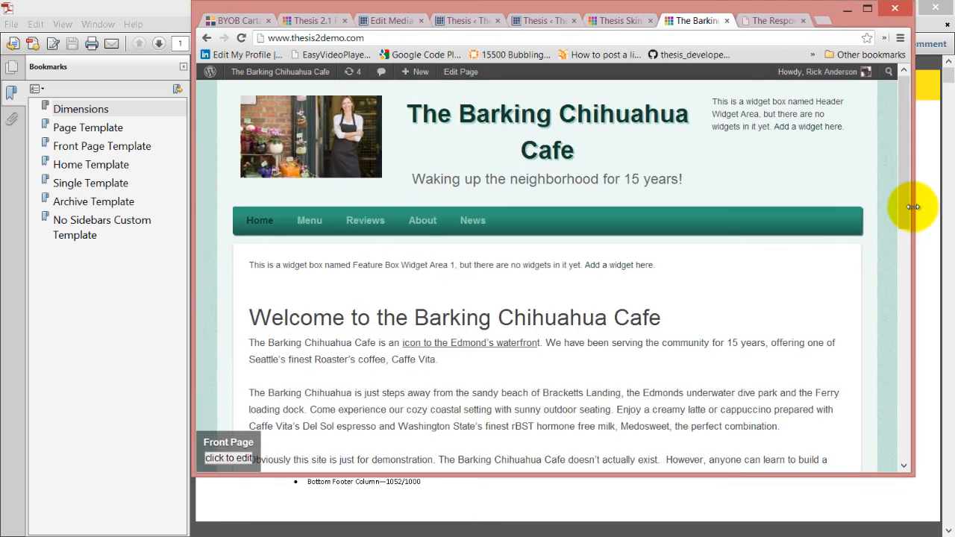
pyautogui.click(867, 11)
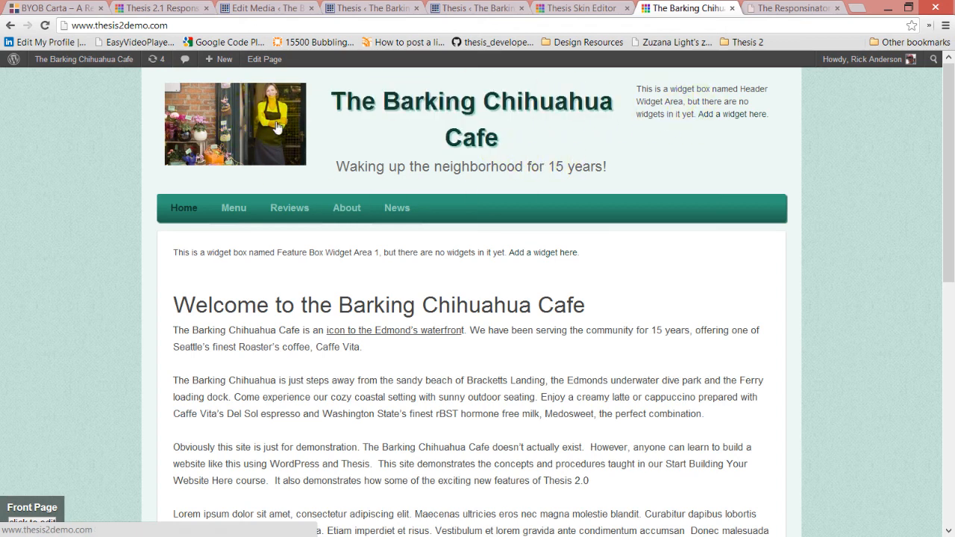
# Visit the site's Menu, Reviews, About and News pages to compare their headers, and return to the Home page.
pyautogui.click(232, 211)
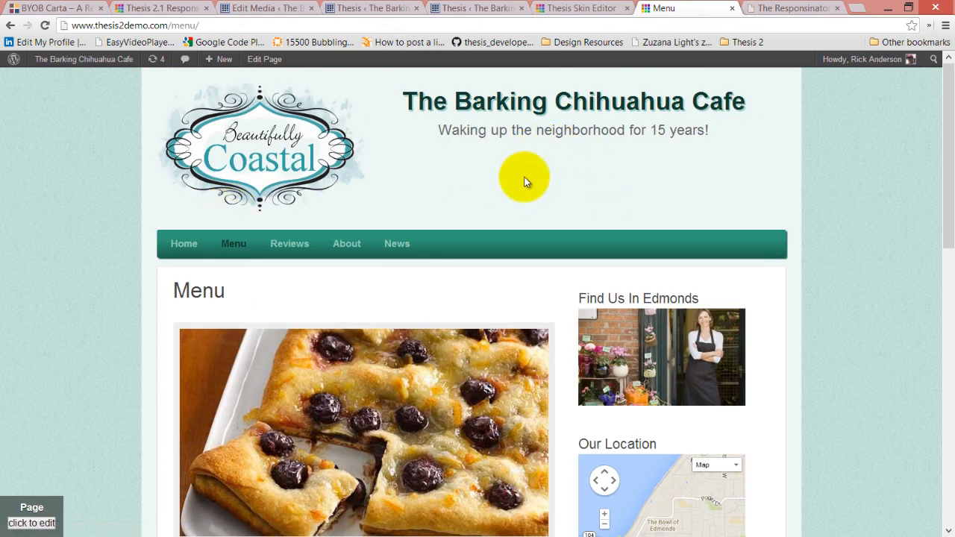
pyautogui.click(302, 248)
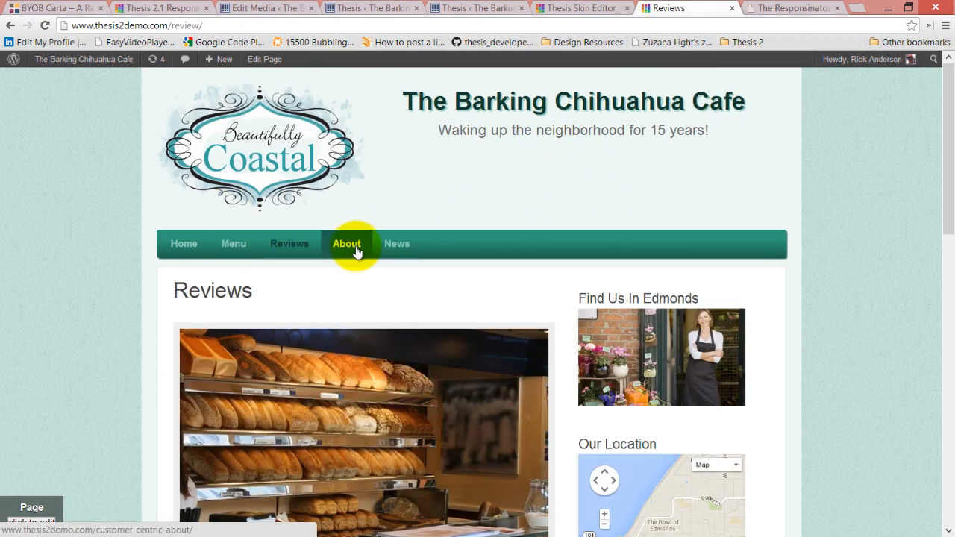
pyautogui.click(354, 249)
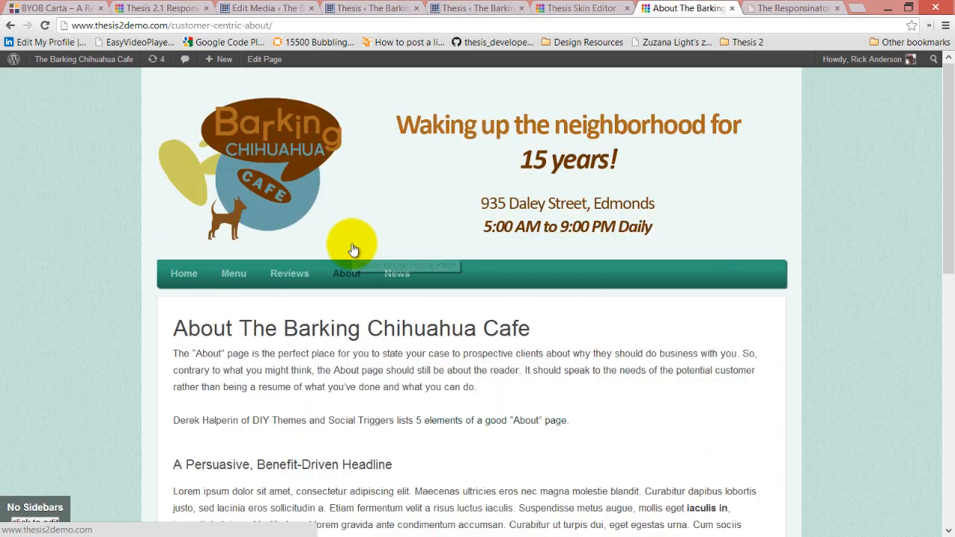
pyautogui.click(401, 283)
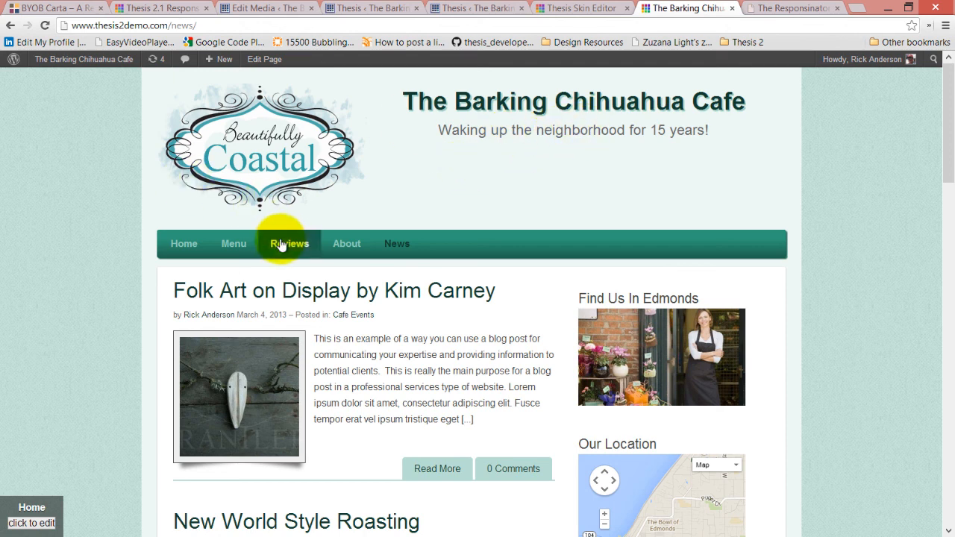
pyautogui.click(191, 245)
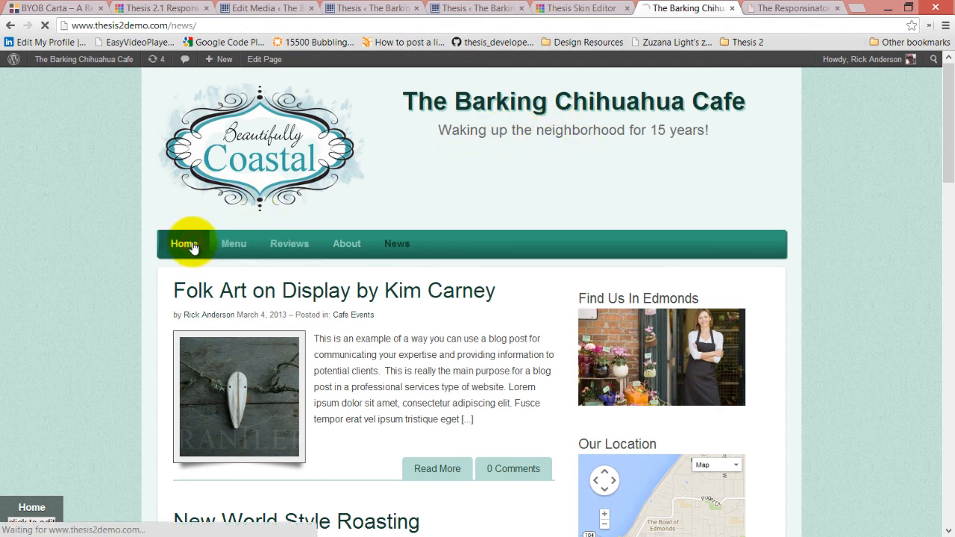